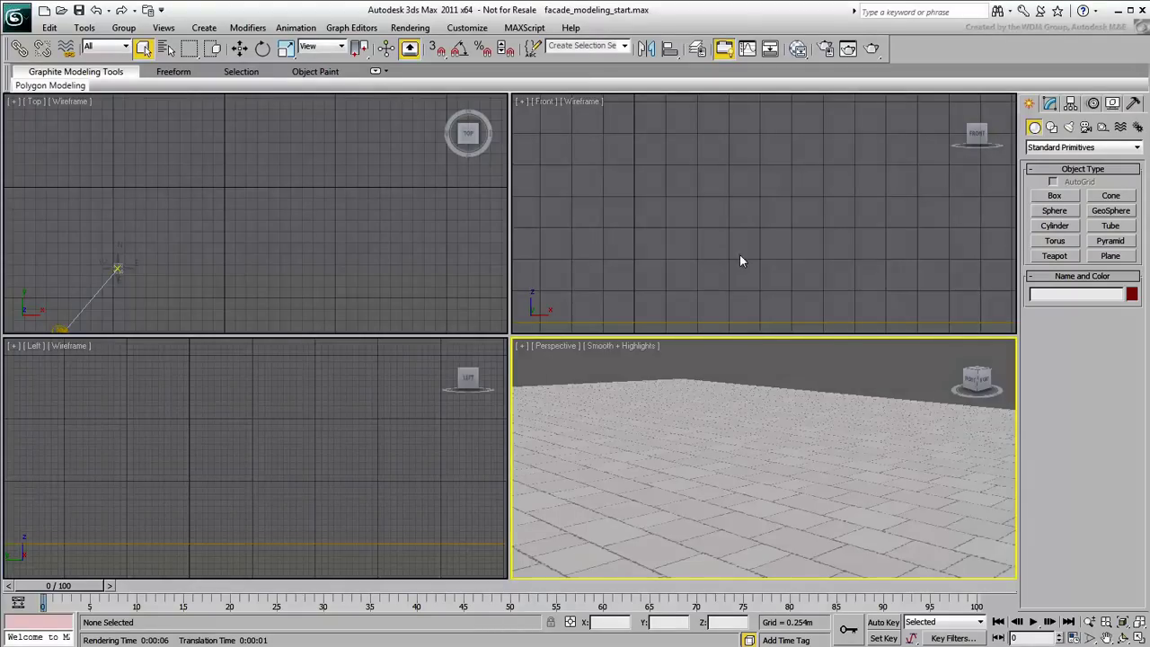
- Check the Direct3D driver settings in Viewport preferences, closing without changes
{"action": "left_click", "coordinate": [468, 28]}
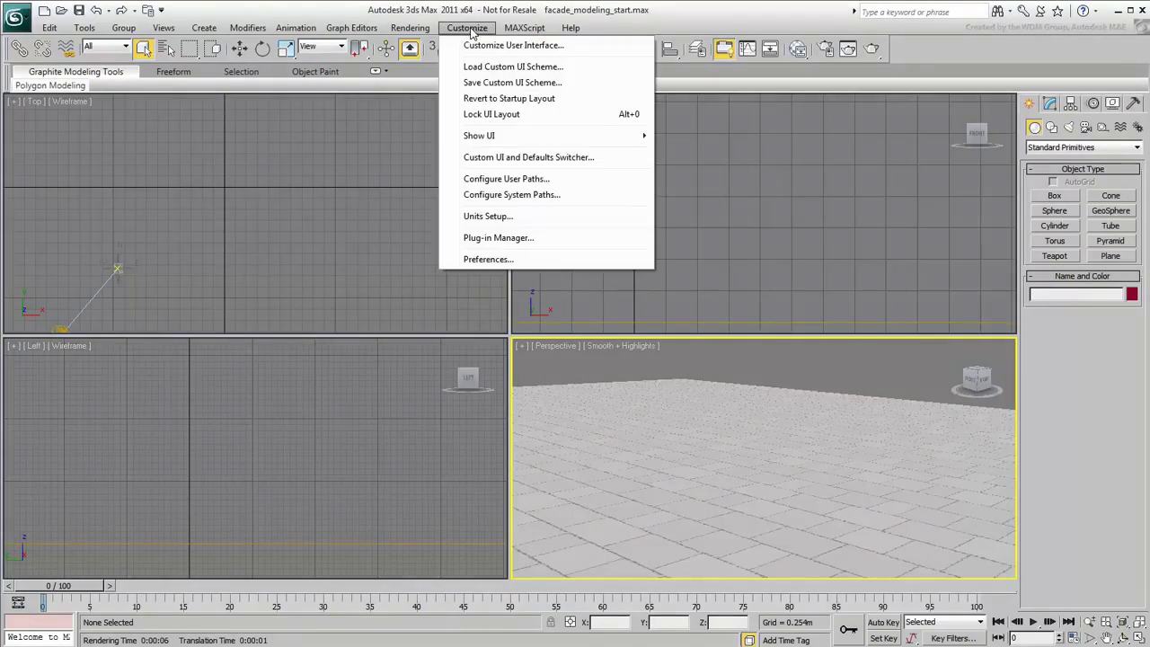
{"action": "left_click", "coordinate": [540, 259]}
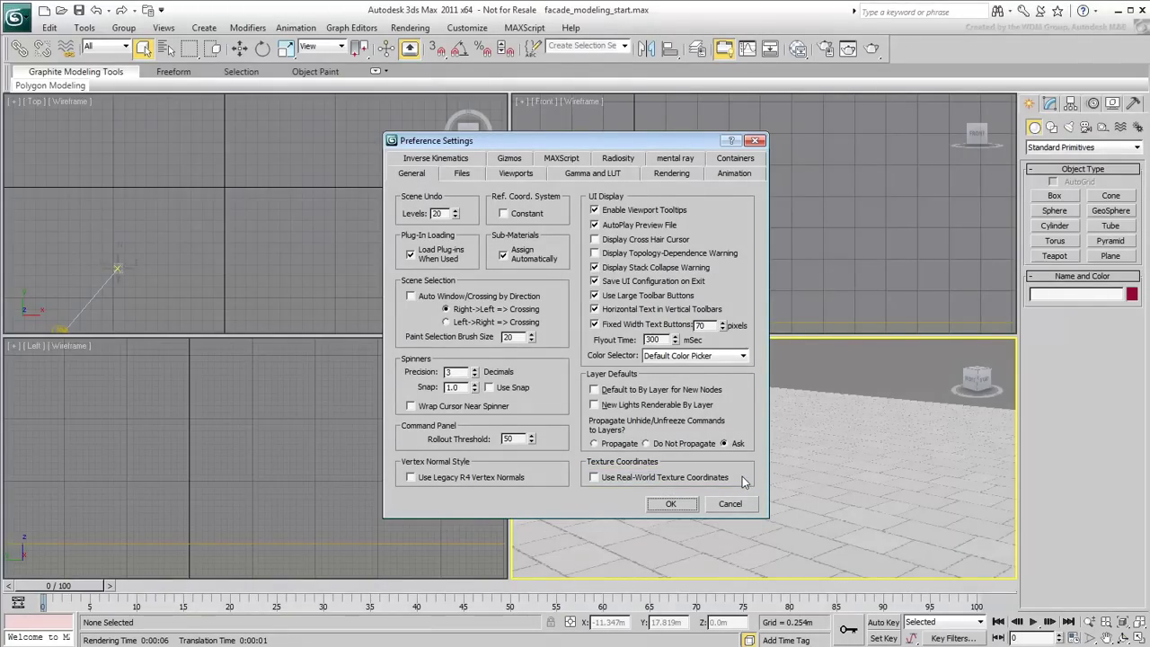
{"action": "left_click", "coordinate": [514, 174]}
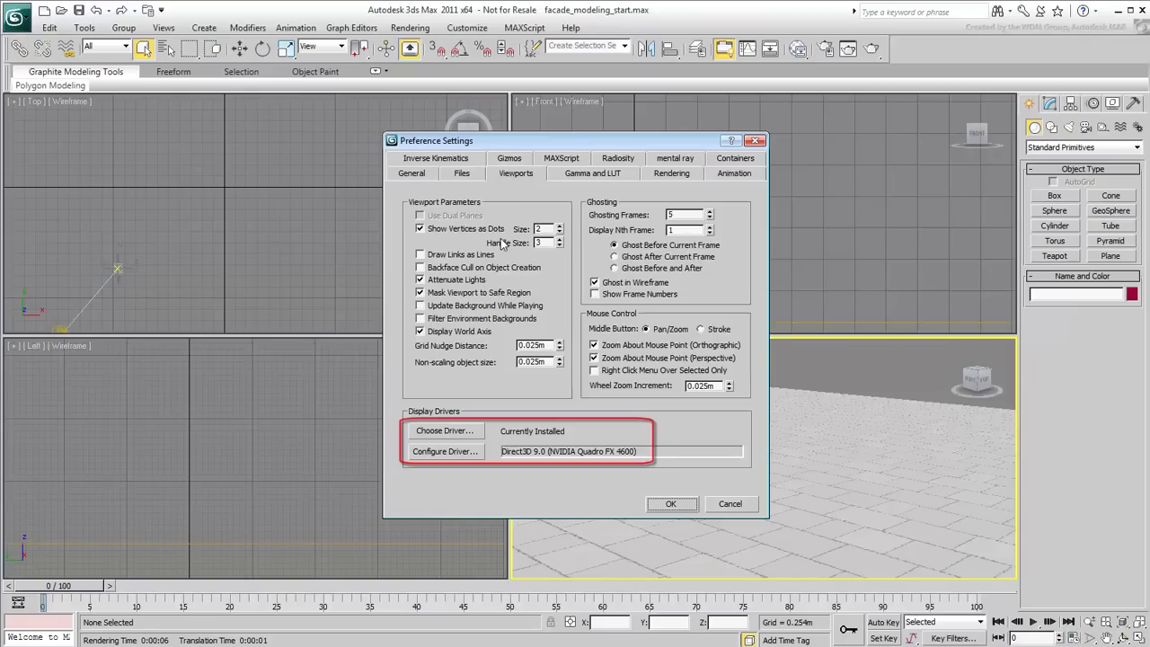
{"action": "left_click", "coordinate": [458, 453]}
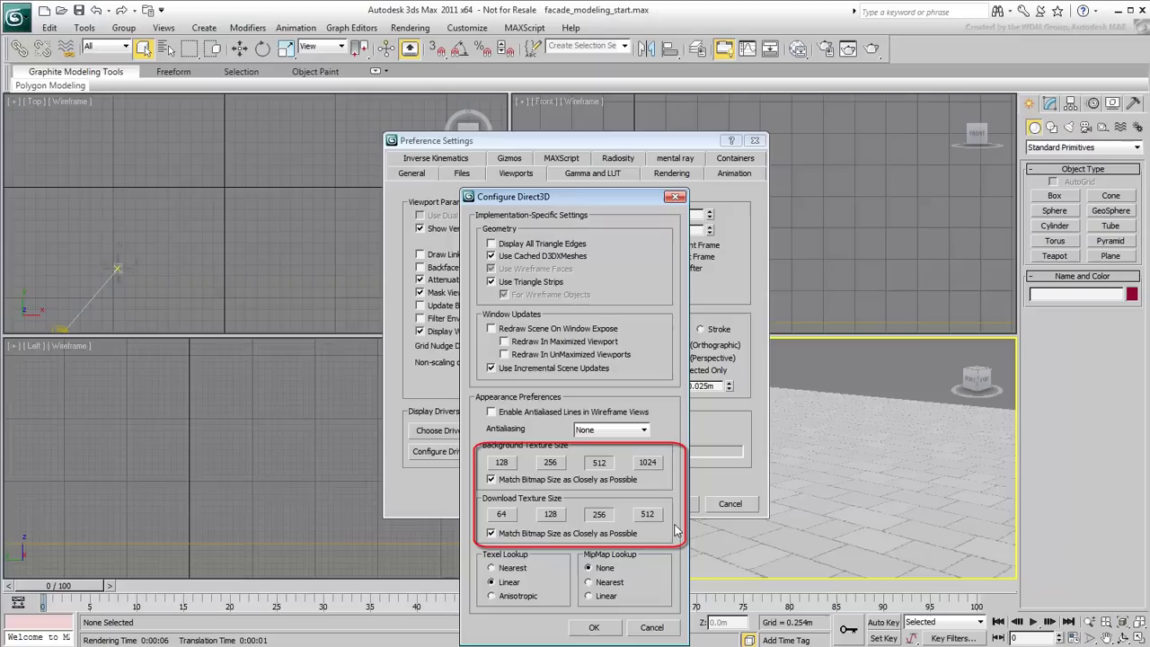
{"action": "left_click", "coordinate": [640, 629]}
{"action": "left_click", "coordinate": [671, 503]}
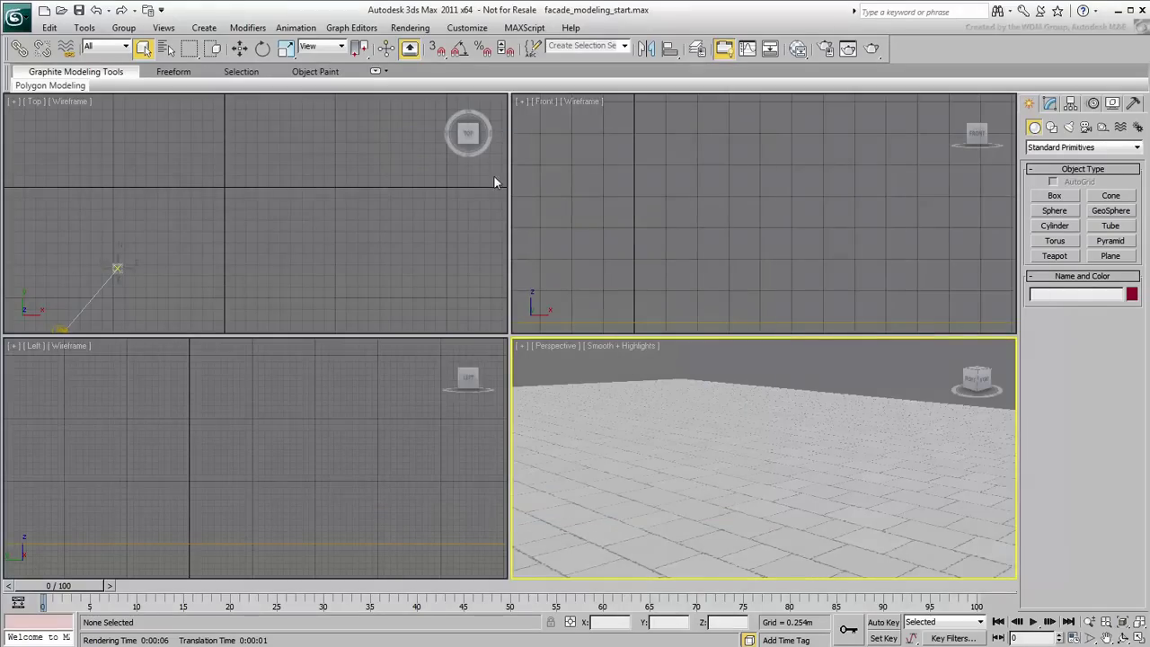
- View the fac1.jpg facade photo in the image viewer, then close it
{"action": "left_click", "coordinate": [412, 28]}
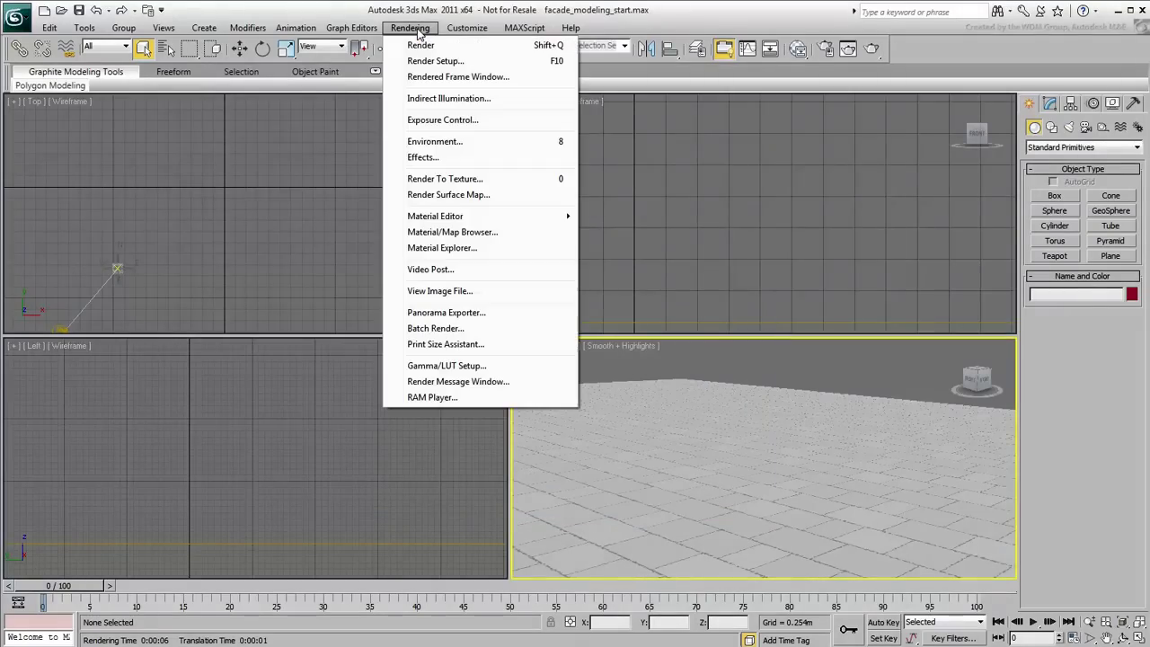
{"action": "left_click", "coordinate": [442, 291]}
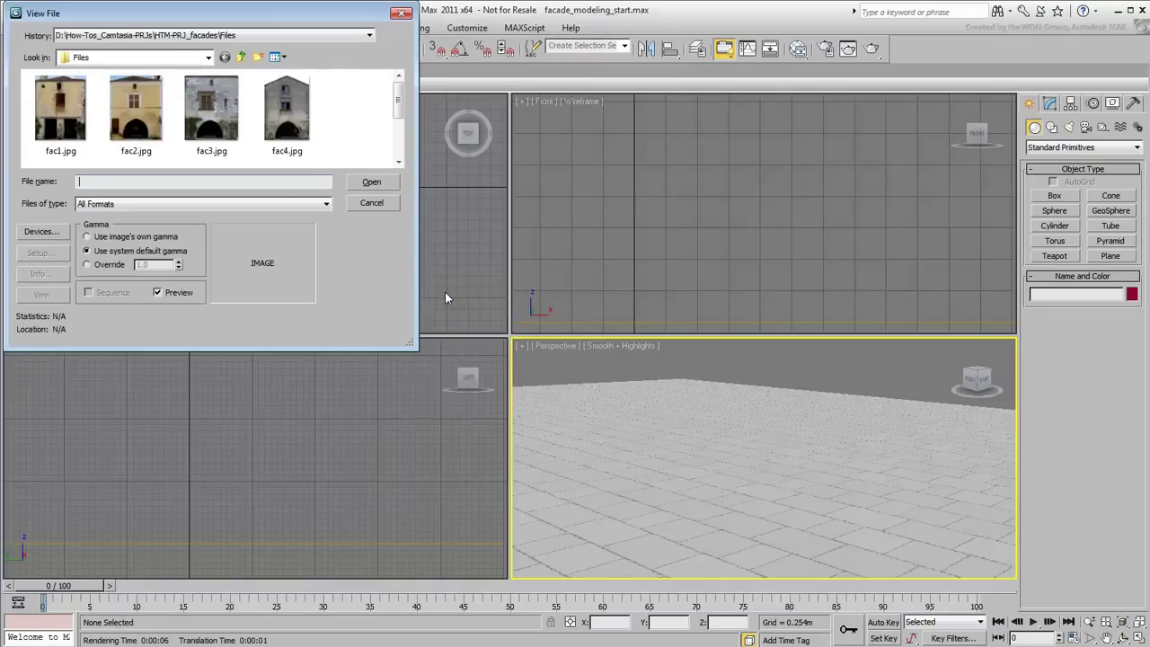
{"action": "left_click", "coordinate": [60, 108]}
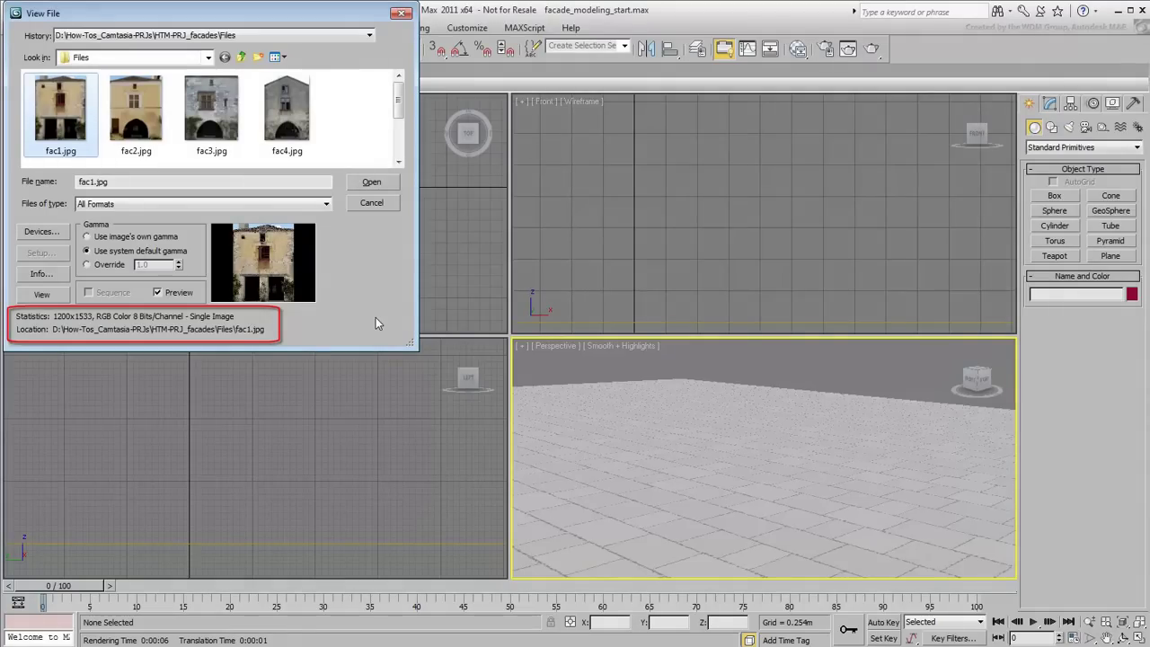
{"action": "left_click", "coordinate": [366, 183]}
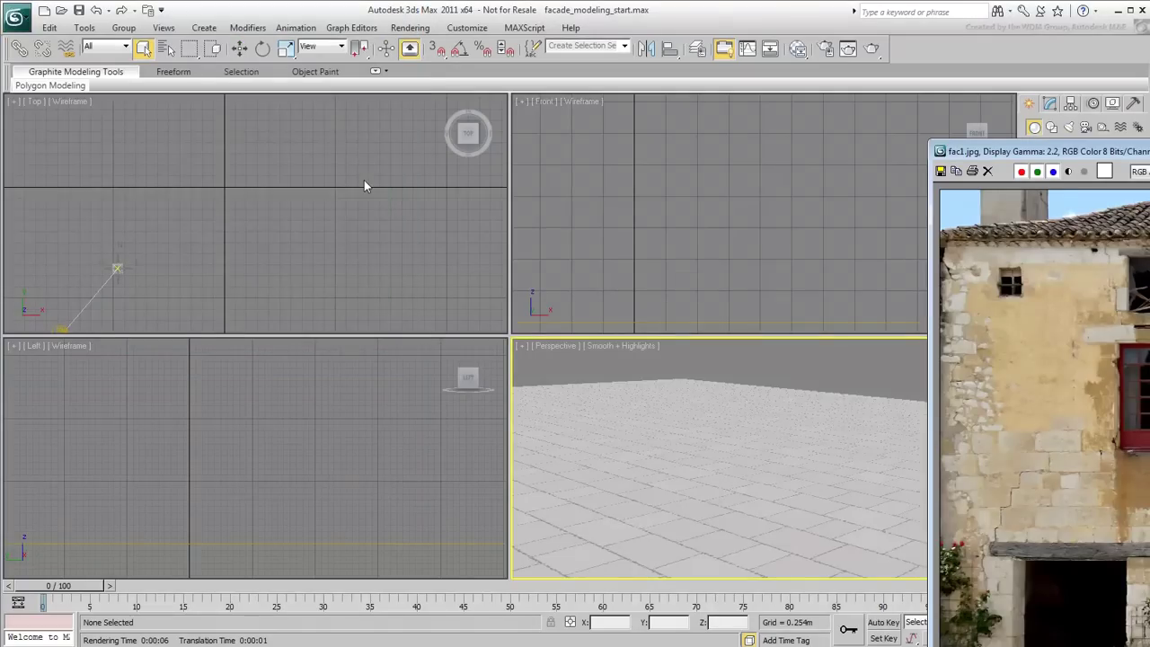
{"action": "left_click_drag", "start_coordinate": [1040, 153], "coordinate": [370, 42]}
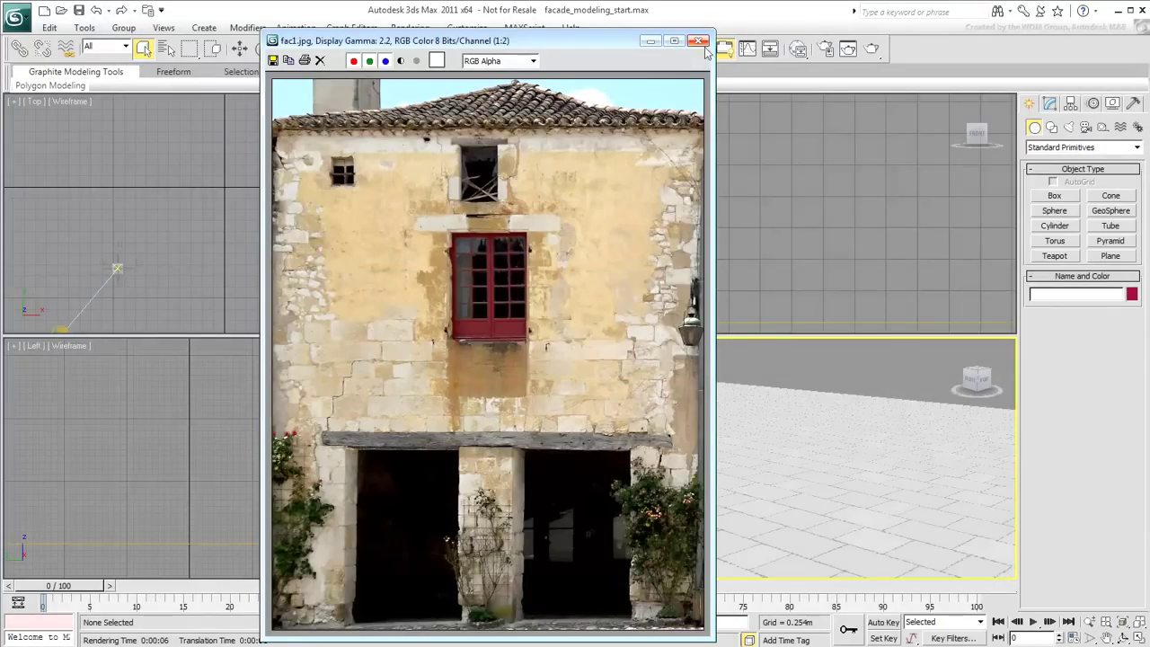
{"action": "left_click", "coordinate": [700, 41]}
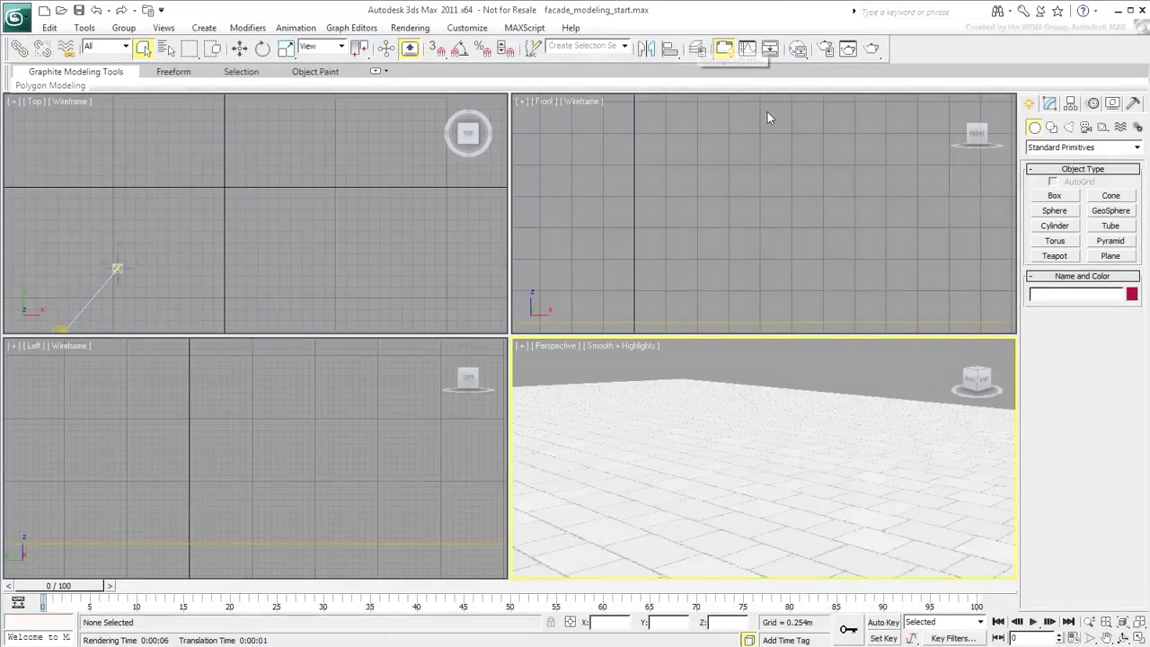
- Draw a plane in the Front view: Length 9, Width 7, 1×1 segments
{"action": "left_click", "coordinate": [1111, 257]}
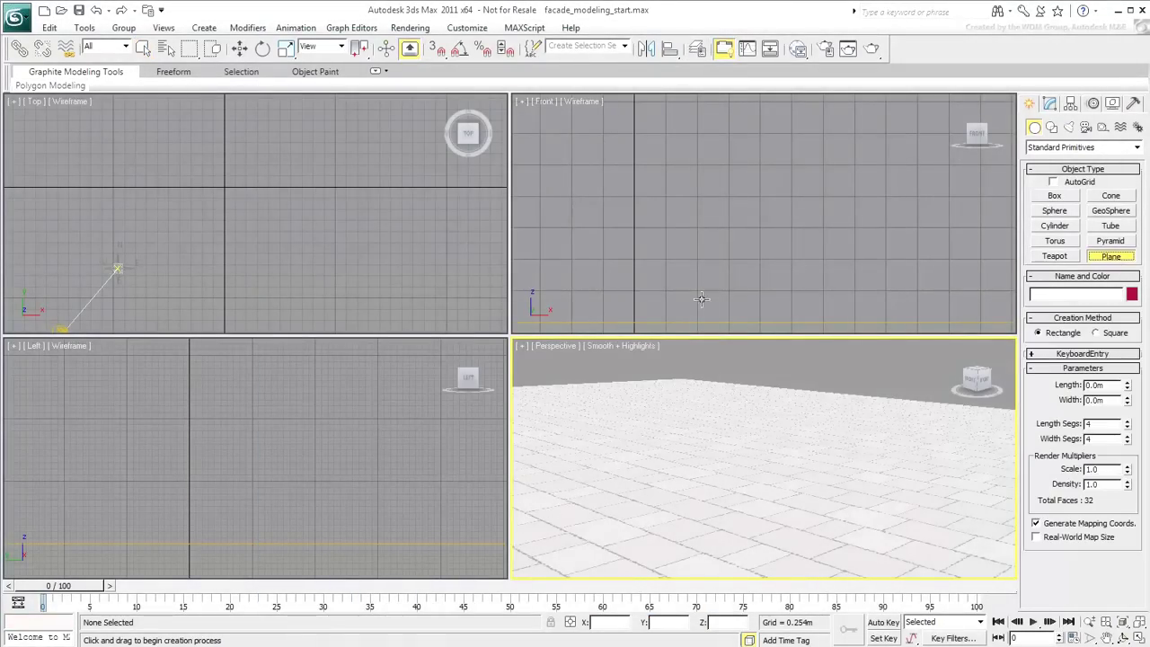
{"action": "left_click_drag", "start_coordinate": [702, 299], "coordinate": [791, 163]}
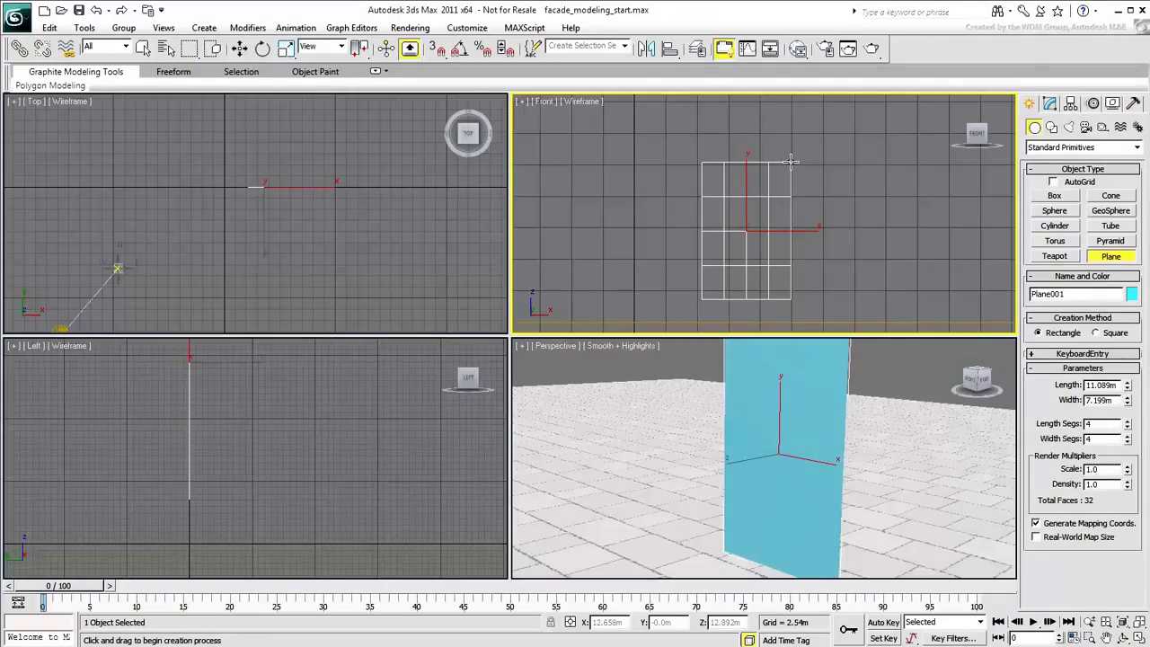
{"action": "type", "text": "9"}
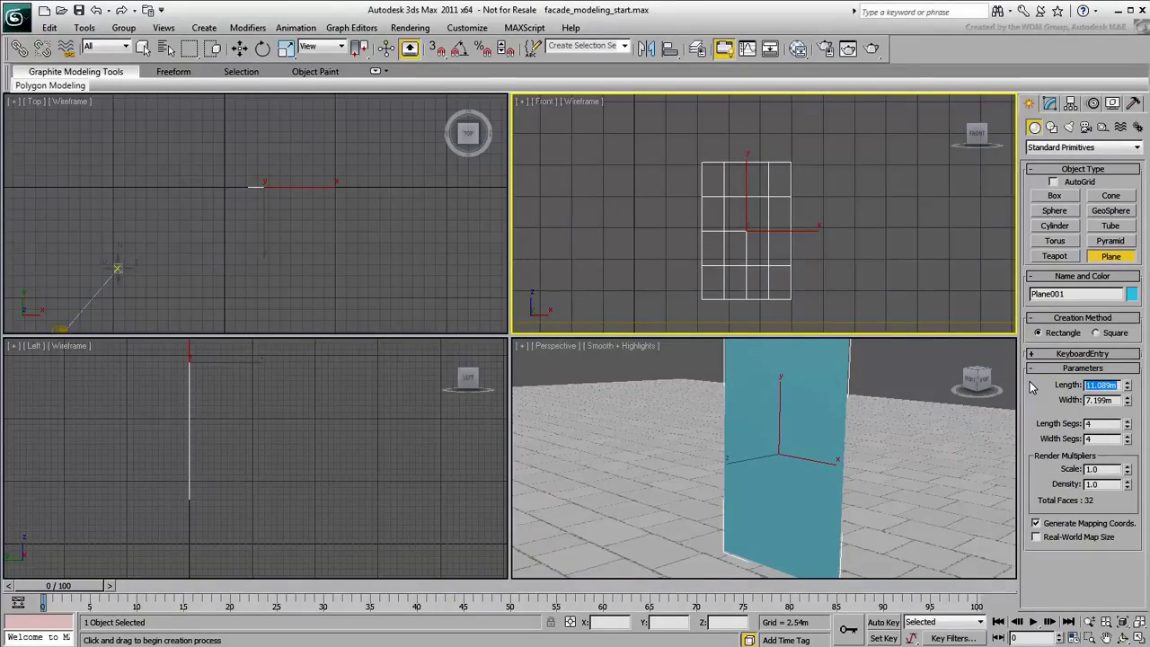
{"action": "key", "text": "Tab"}
{"action": "type", "text": "7"}
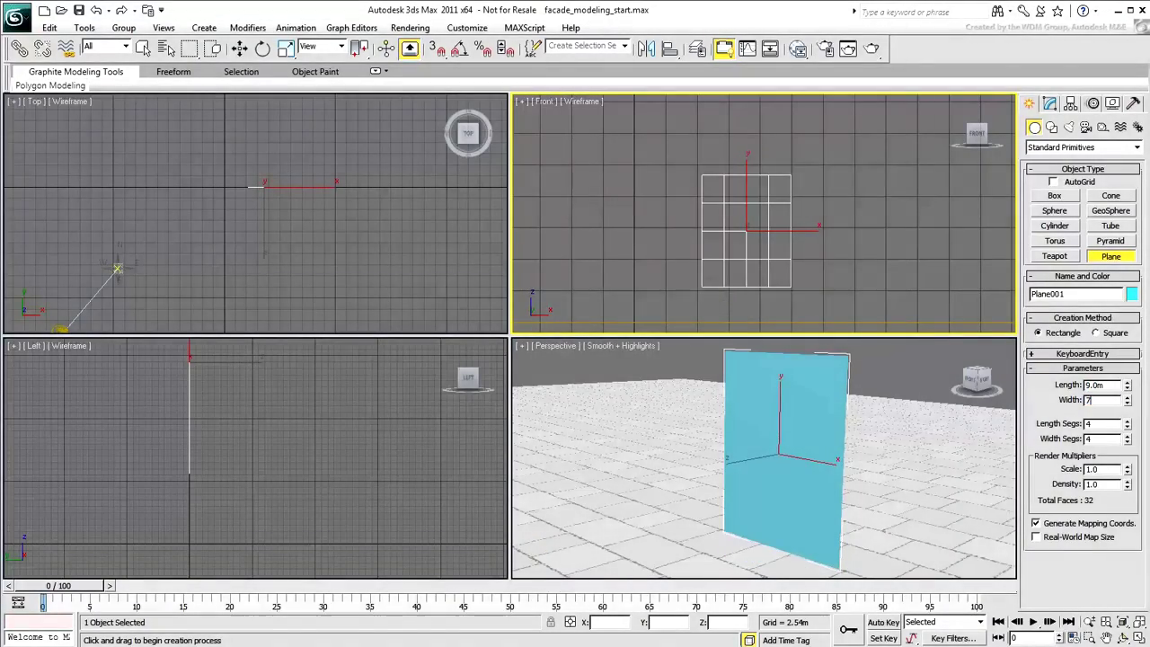
{"action": "key", "text": "Return"}
{"action": "right_click", "coordinate": [1128, 426]}
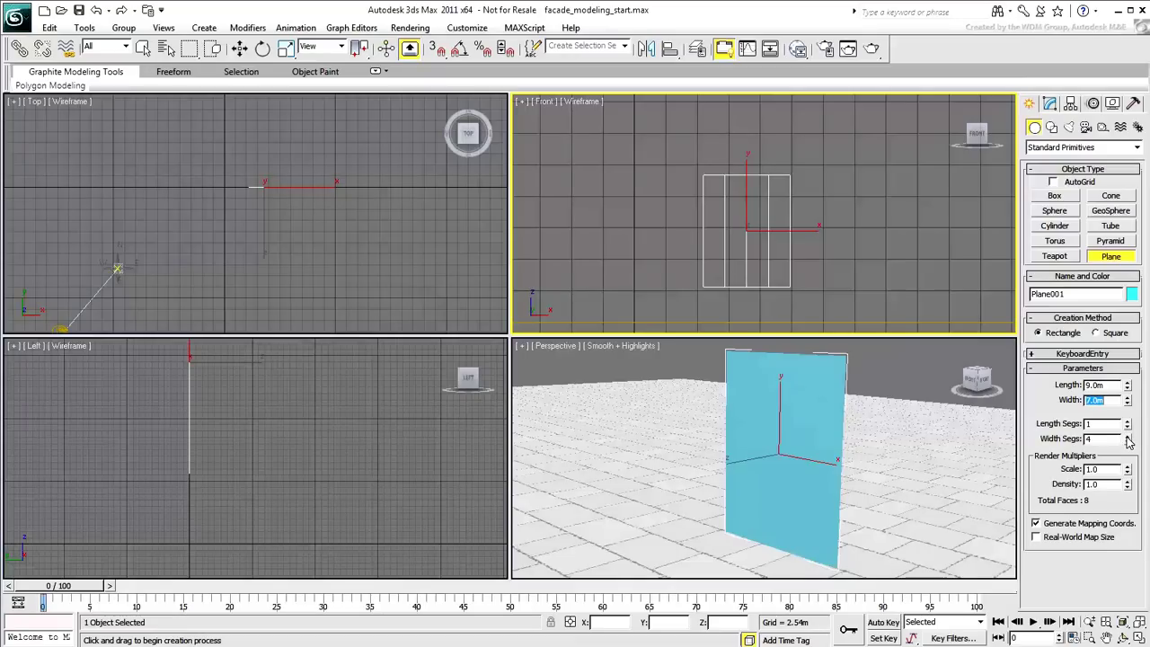
{"action": "right_click", "coordinate": [1128, 439]}
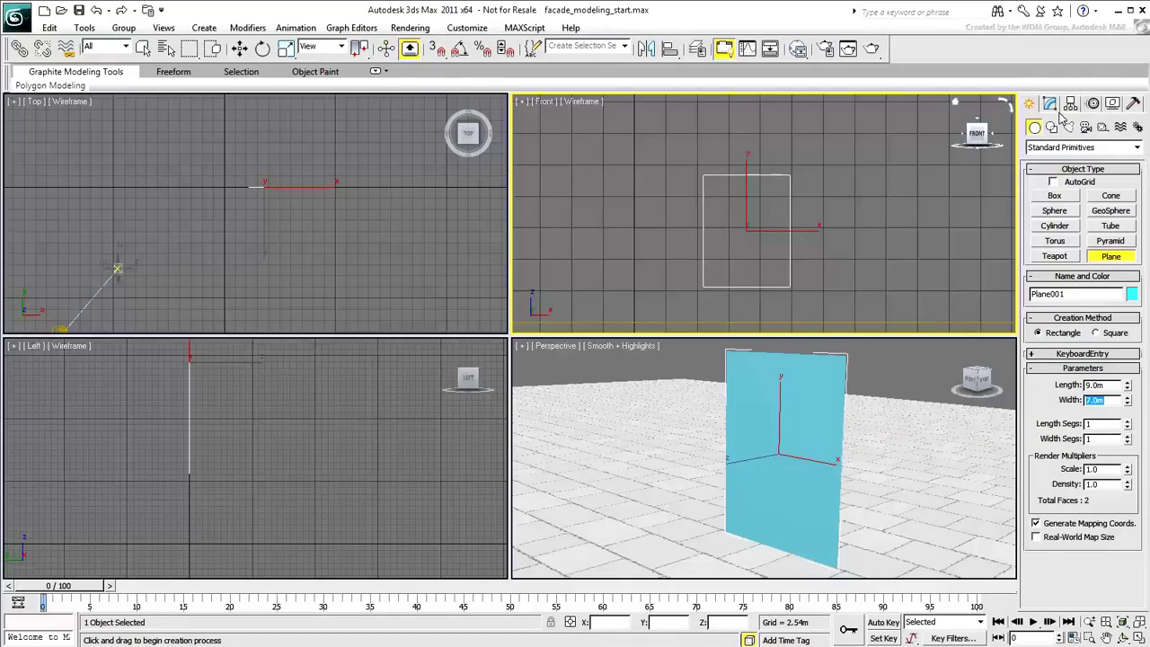
- With Affect Pivot Only, move Plane001's pivot down to its bottom edge
{"action": "left_click", "coordinate": [1072, 104]}
{"action": "left_click", "coordinate": [1075, 198]}
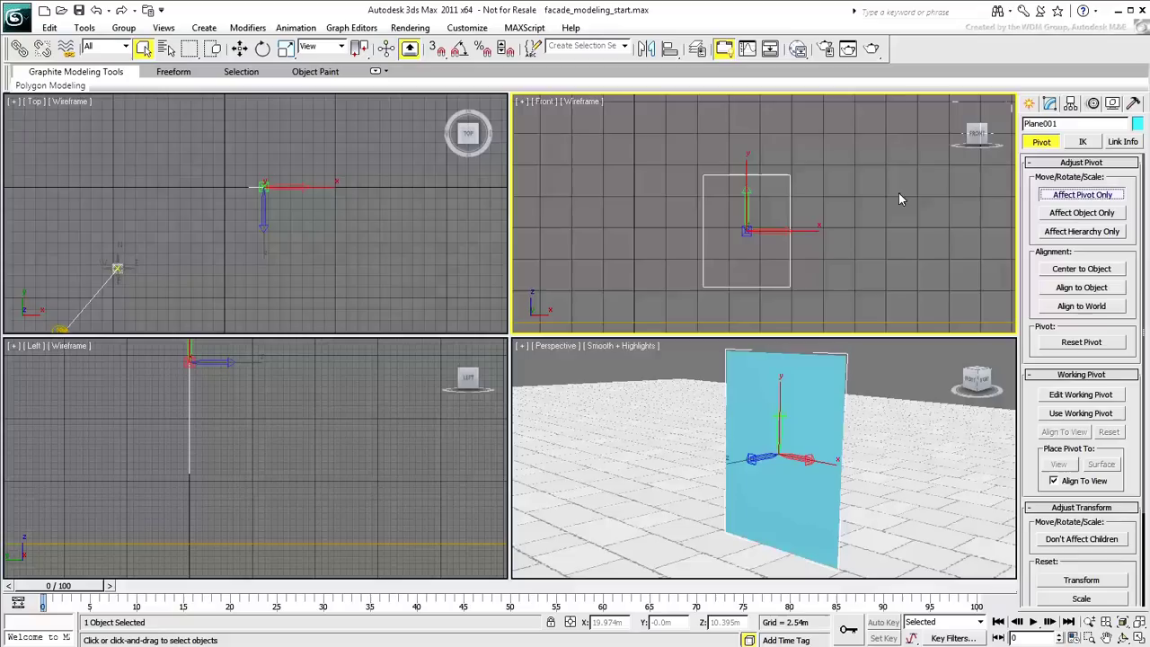
{"action": "right_click", "coordinate": [764, 198]}
{"action": "left_click", "coordinate": [777, 198]}
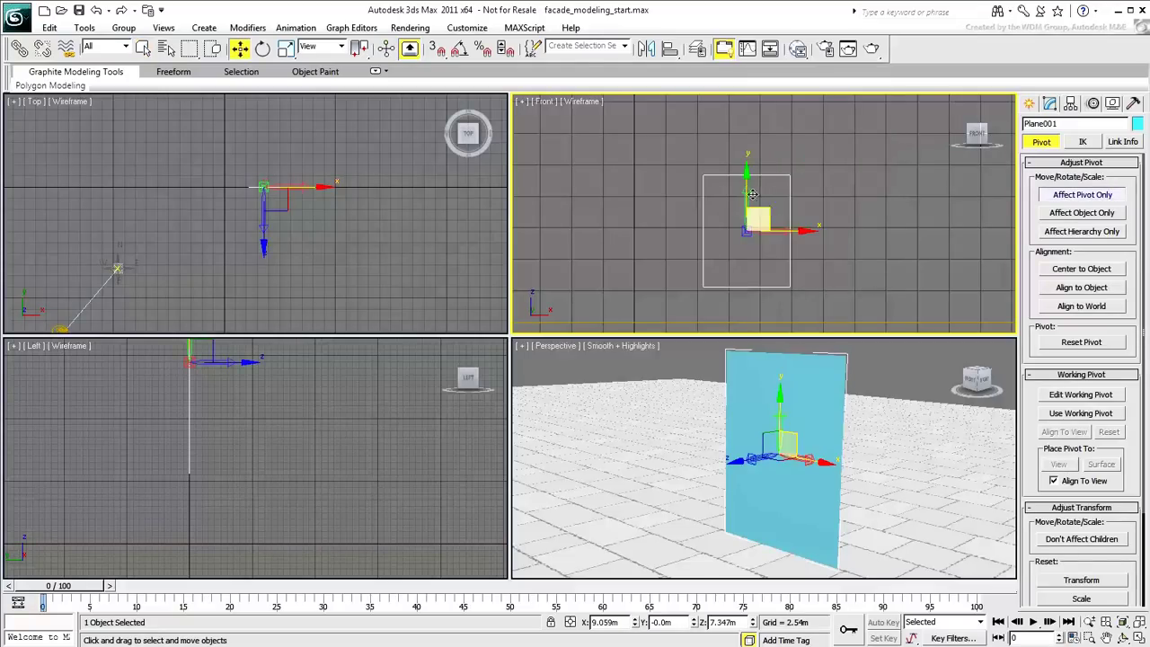
{"action": "left_click_drag", "start_coordinate": [752, 194], "coordinate": [747, 242]}
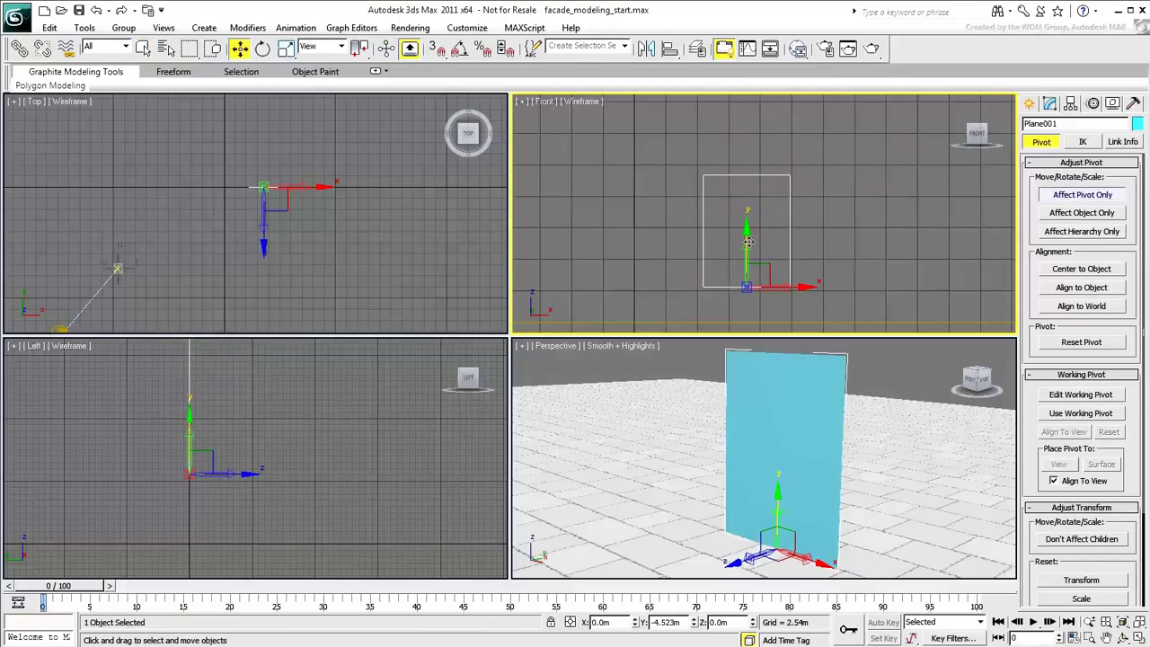
{"action": "left_click", "coordinate": [1082, 194]}
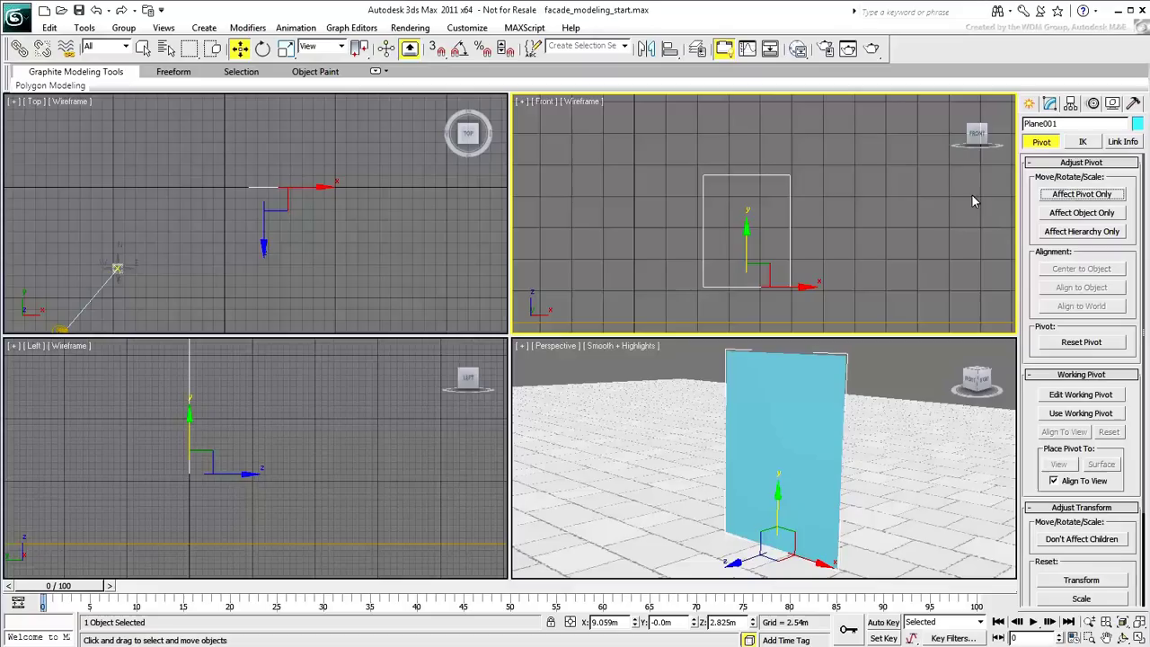
- Zero the plane's X, Y and Z position to the world origin
{"action": "right_click", "coordinate": [636, 625]}
{"action": "right_click", "coordinate": [695, 626]}
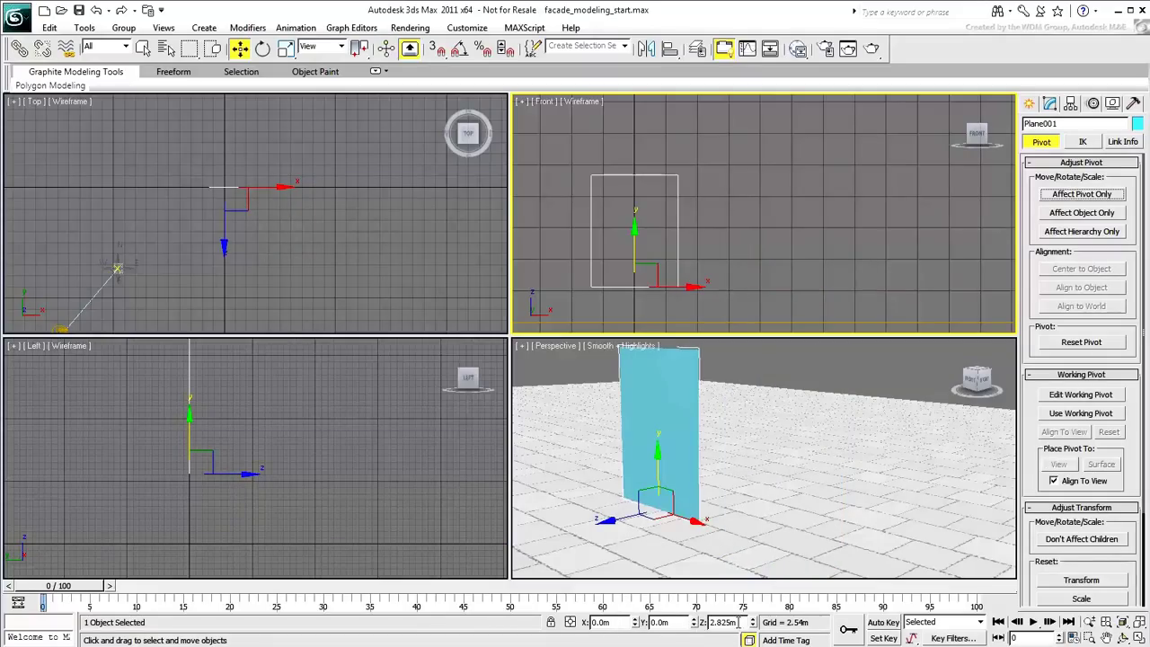
{"action": "right_click", "coordinate": [753, 626]}
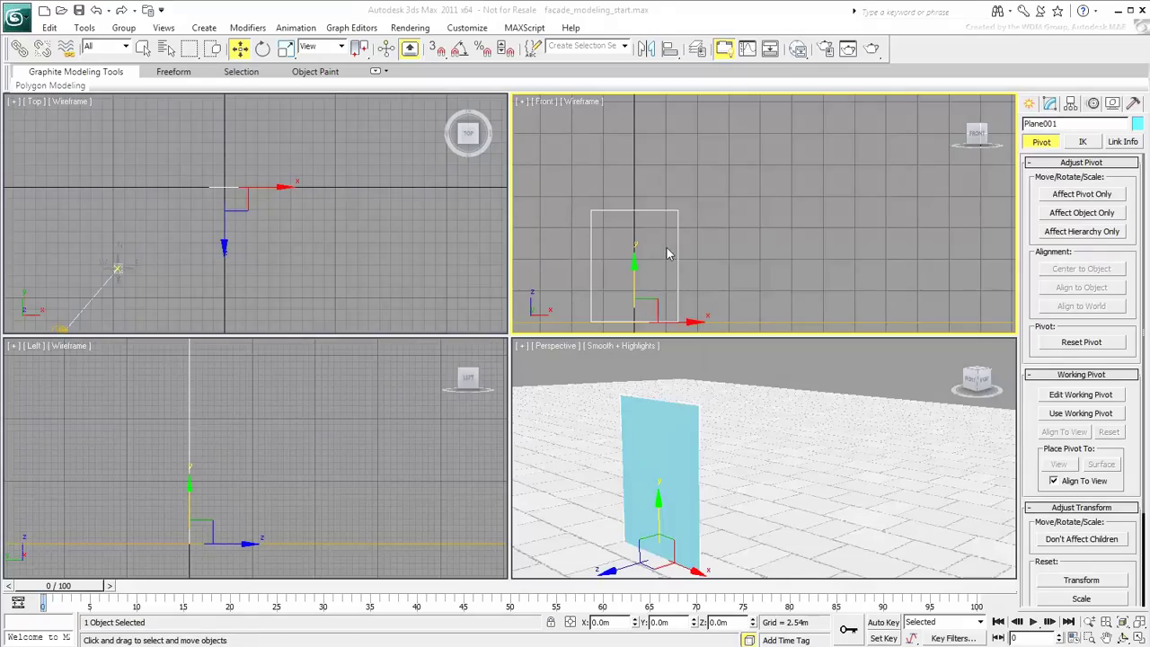
- Convert the plane to Editable Poly and start renaming it Facade1
{"action": "right_click", "coordinate": [669, 254]}
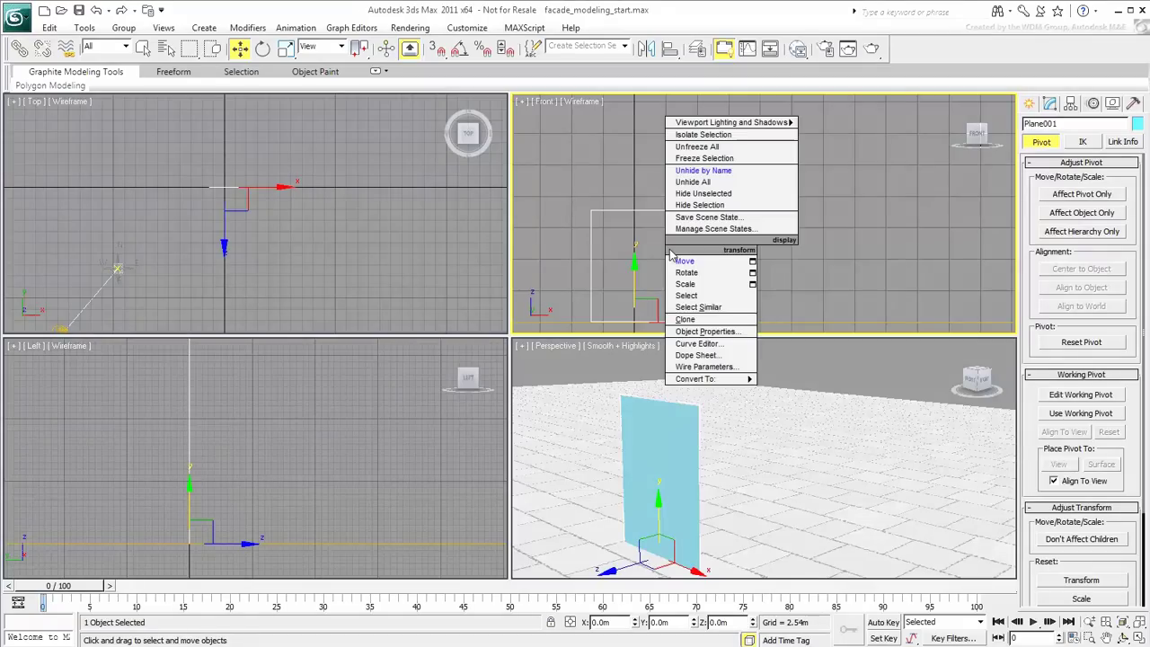
{"action": "mouse_move", "coordinate": [697, 381]}
{"action": "left_click", "coordinate": [828, 393]}
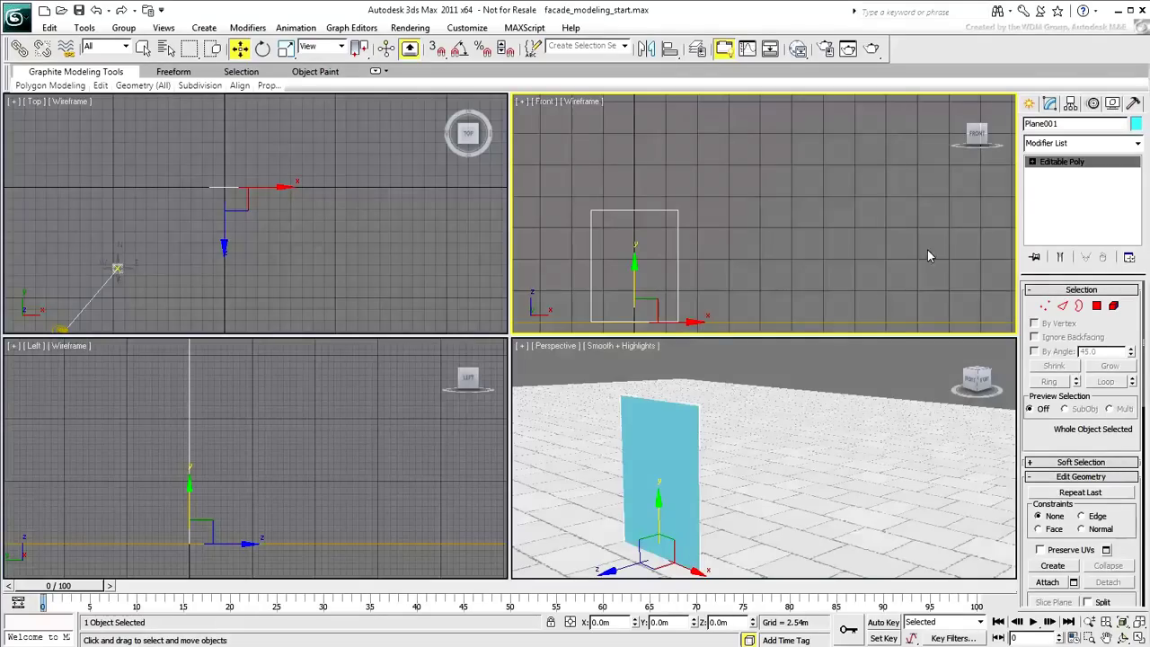
{"action": "left_click", "coordinate": [1059, 124]}
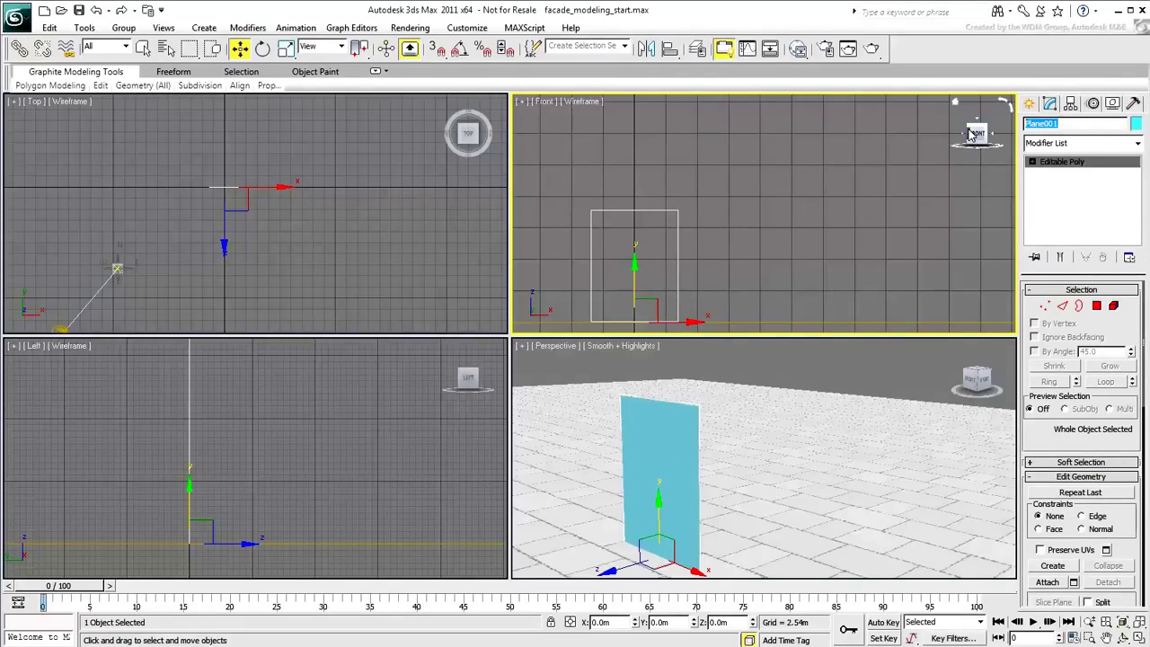
{"action": "type", "text": "Facade1"}
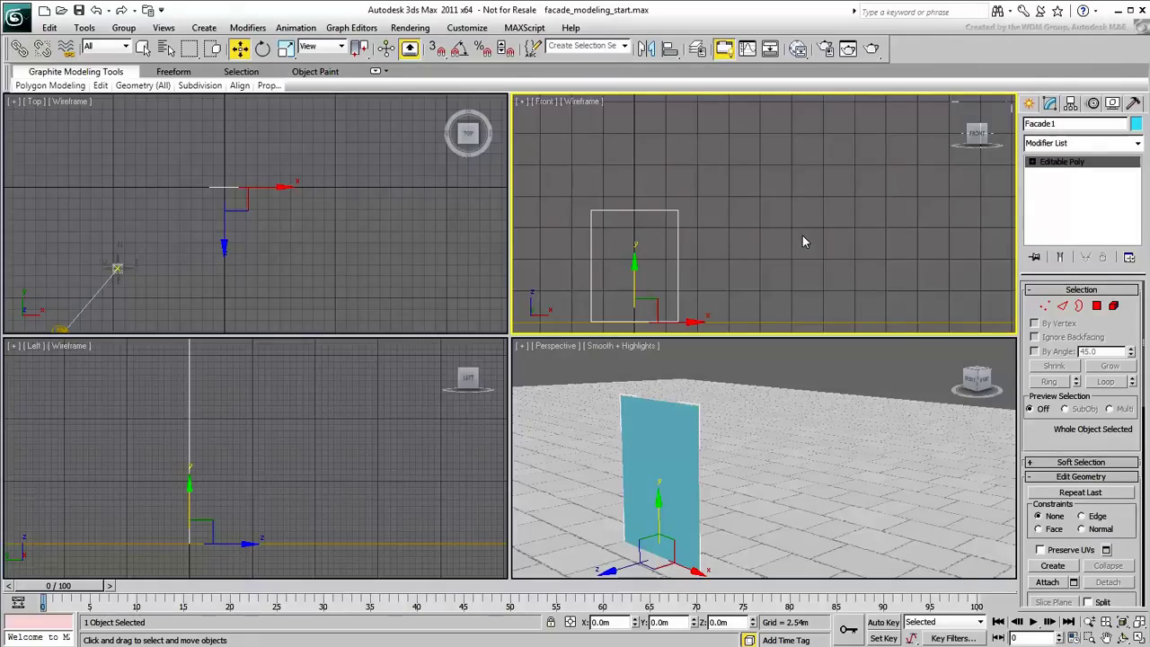
- Add an Arch & Design material with the Matte Finish template and drag from its Diffuse Color Map socket
{"action": "left_click", "coordinate": [798, 48]}
{"action": "left_click_drag", "start_coordinate": [224, 428], "coordinate": [550, 214]}
{"action": "double_click", "coordinate": [550, 214]}
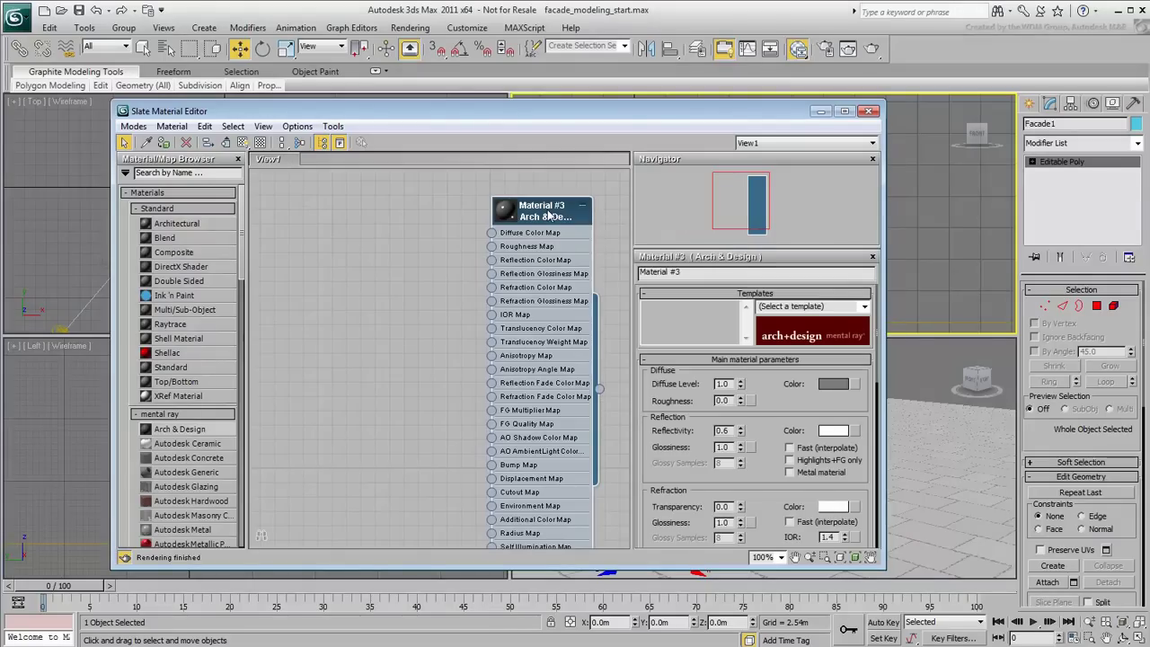
{"action": "left_click", "coordinate": [864, 310]}
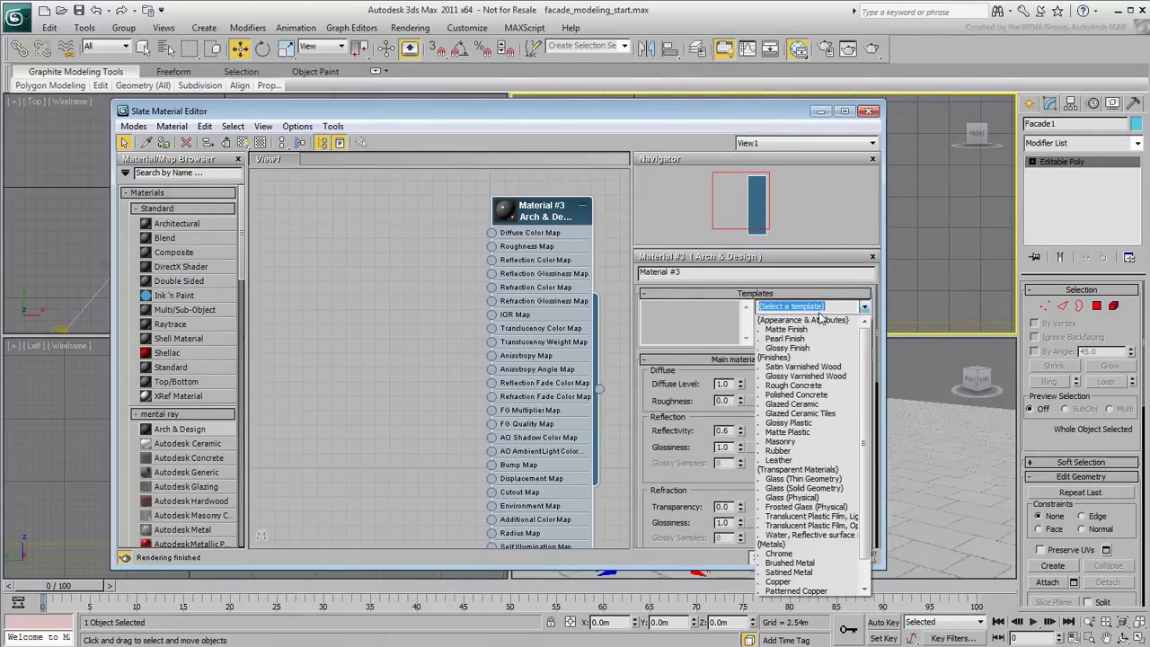
{"action": "left_click", "coordinate": [783, 332]}
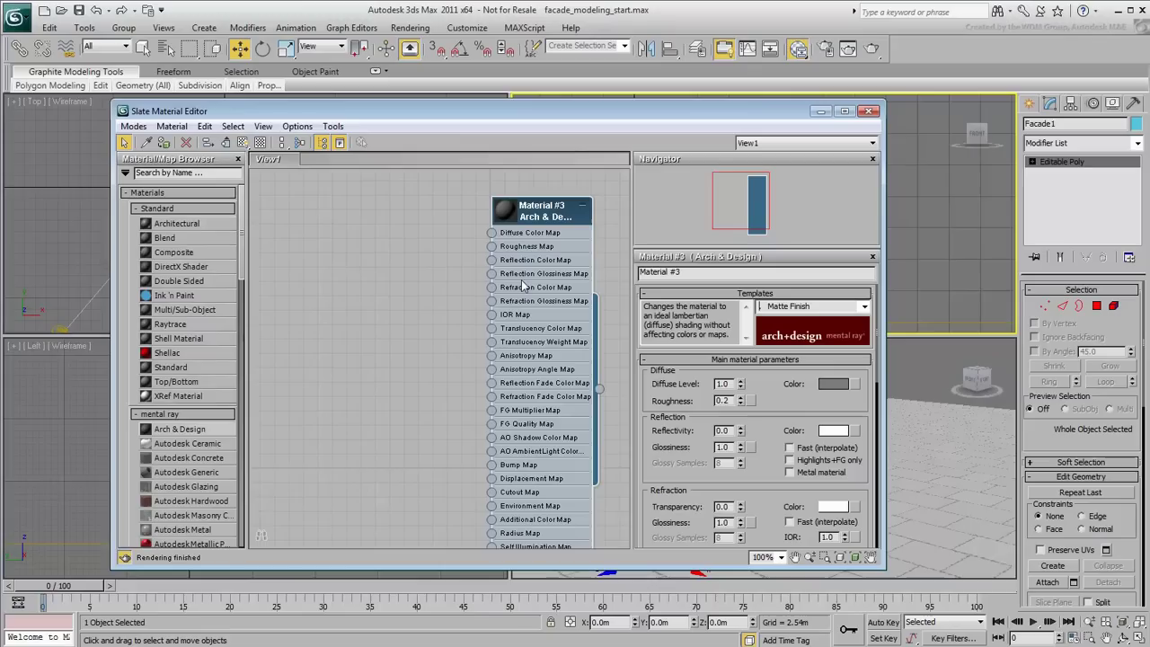
{"action": "left_click_drag", "start_coordinate": [492, 234], "coordinate": [382, 332]}
- Load fac1.jpg as the diffuse bitmap, wire it to Bump, and set Bump to 0.55
{"action": "mouse_move", "coordinate": [409, 342]}
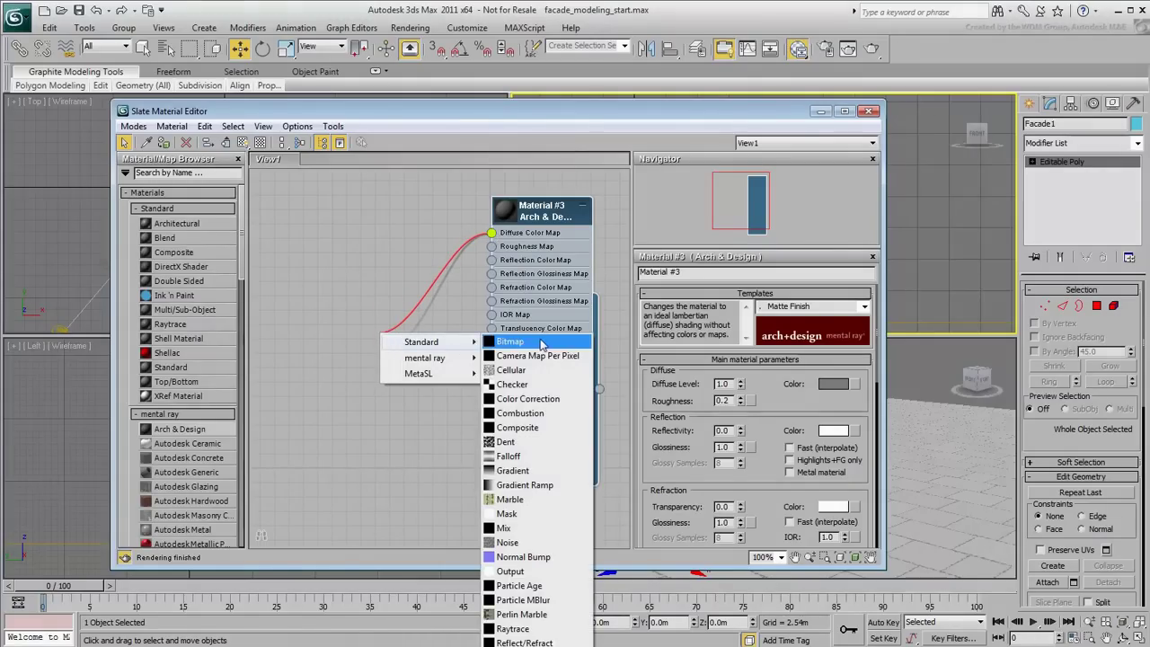
{"action": "left_click", "coordinate": [539, 343]}
{"action": "left_click", "coordinate": [53, 125]}
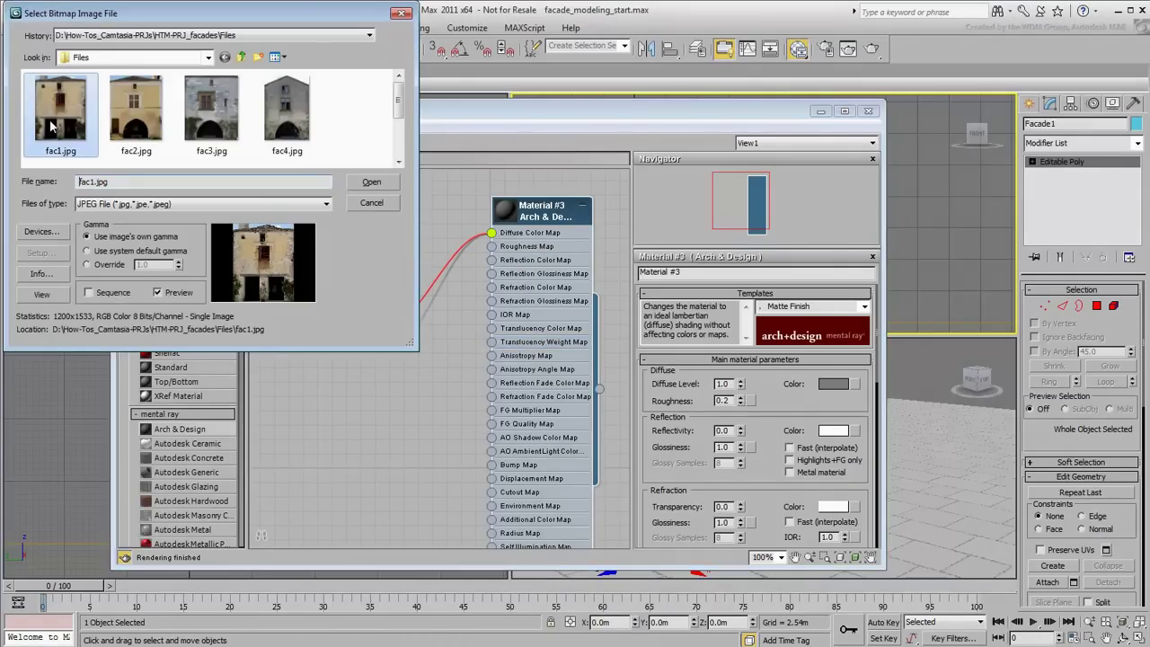
{"action": "left_click", "coordinate": [372, 183]}
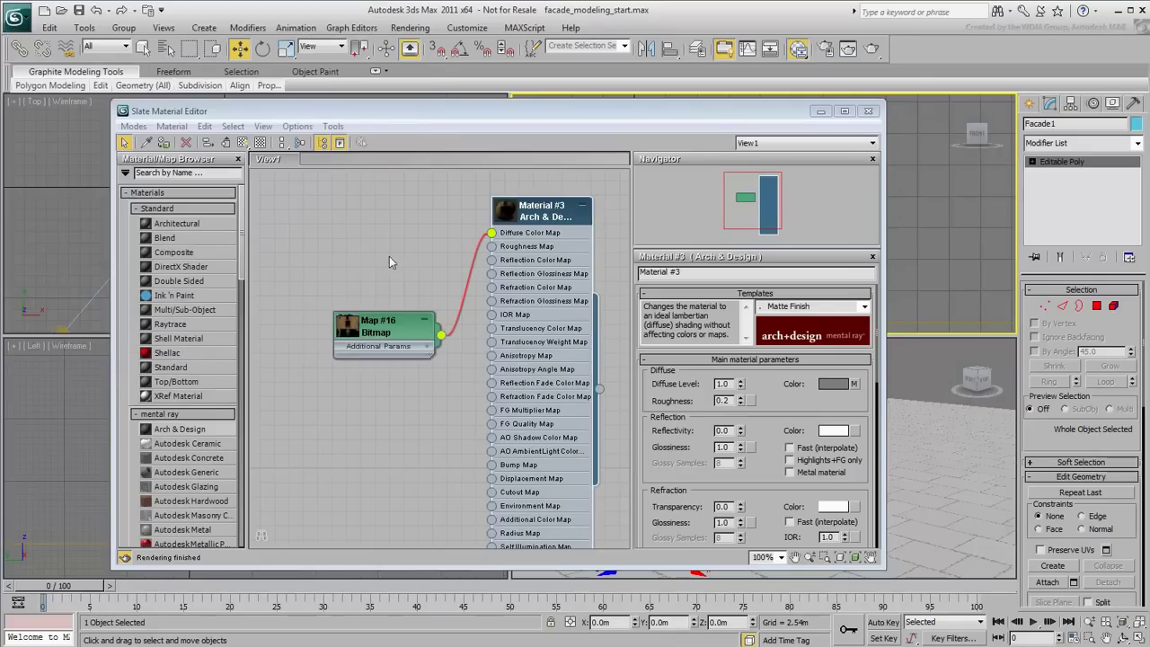
{"action": "left_click_drag", "start_coordinate": [416, 357], "coordinate": [492, 468]}
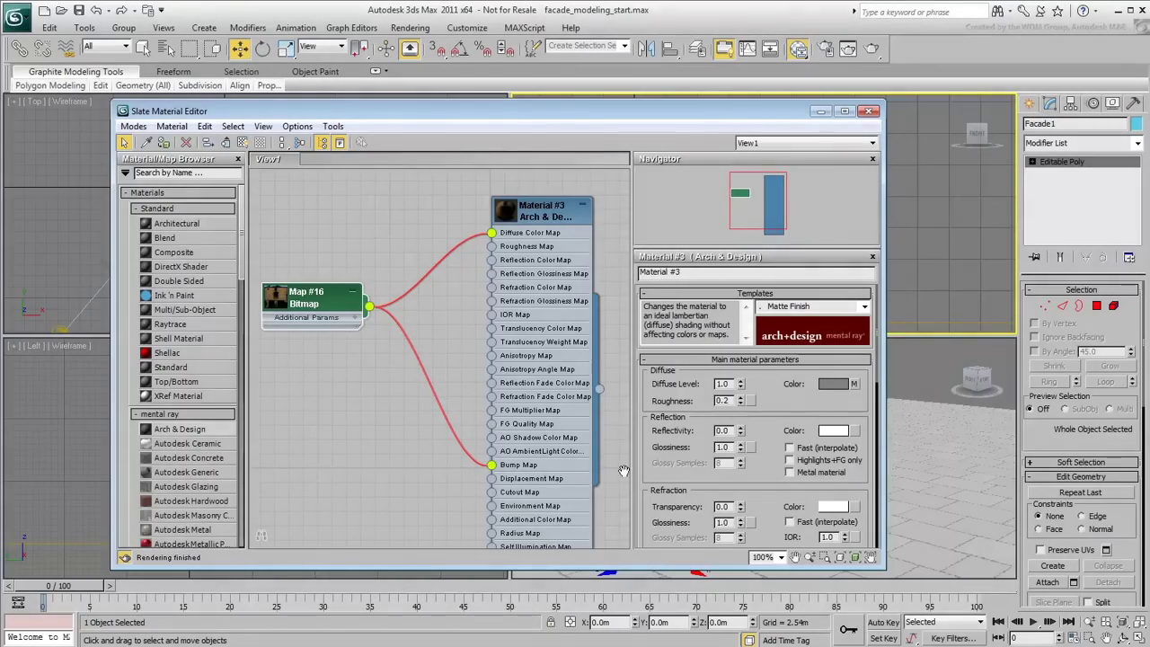
{"action": "scroll", "coordinate": [700, 465], "scroll_direction": "down", "scroll_amount": 10}
{"action": "scroll", "coordinate": [737, 450], "scroll_direction": "down", "scroll_amount": 1}
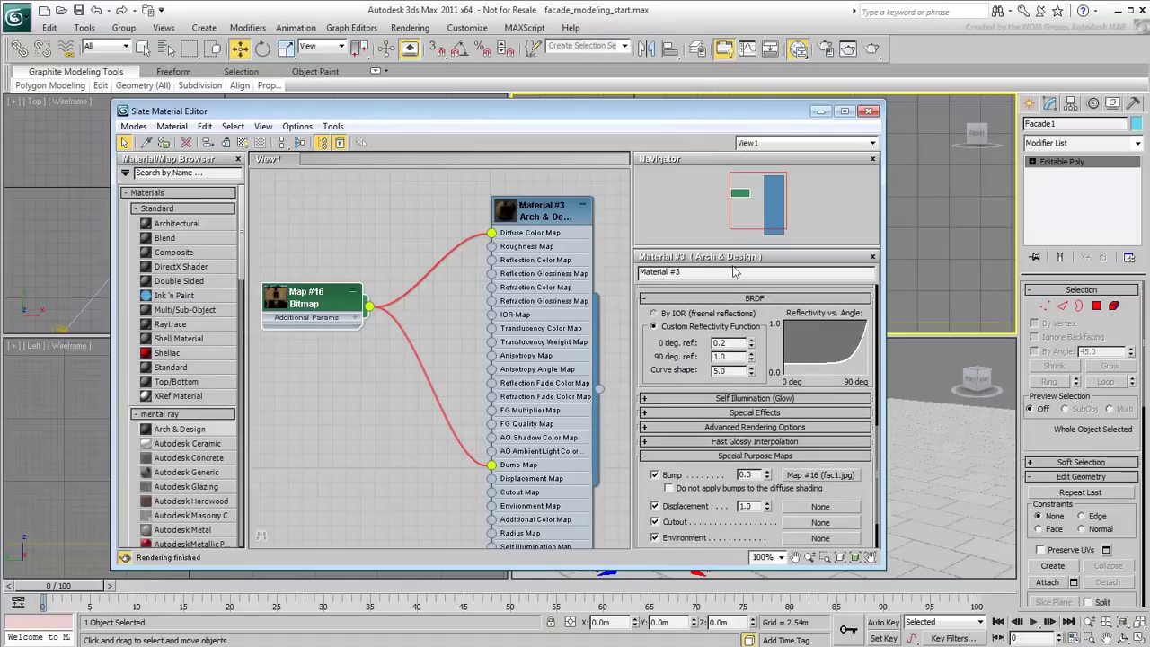
{"action": "double_click", "coordinate": [747, 476]}
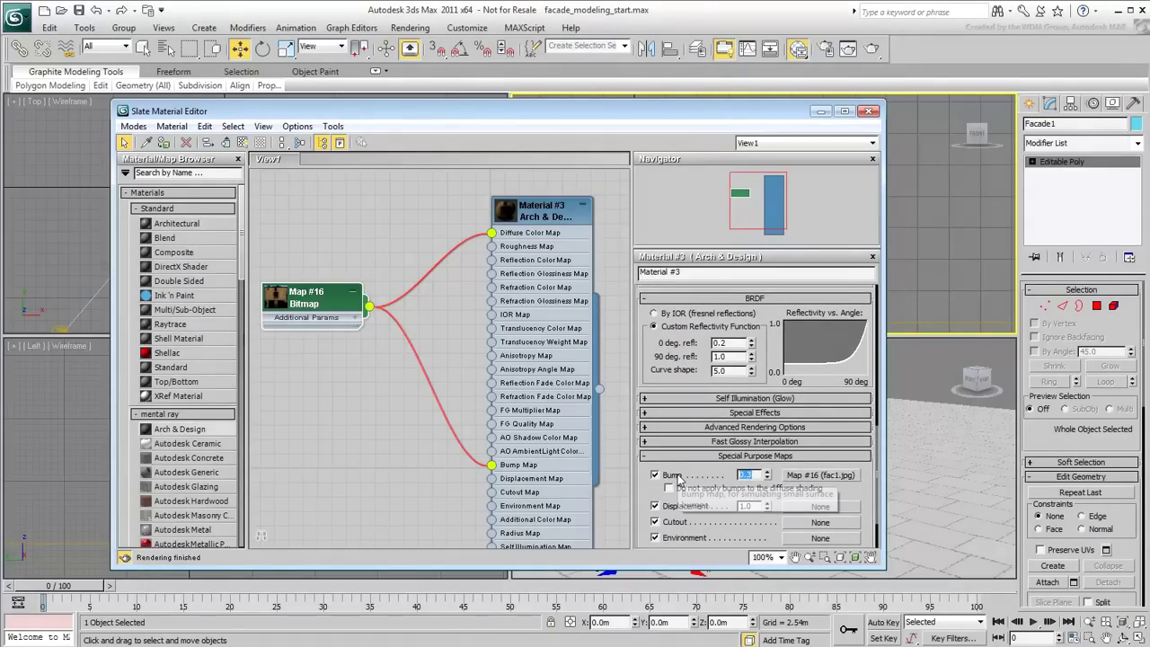
{"action": "type", "text": "0.55"}
{"action": "key", "text": "Return"}
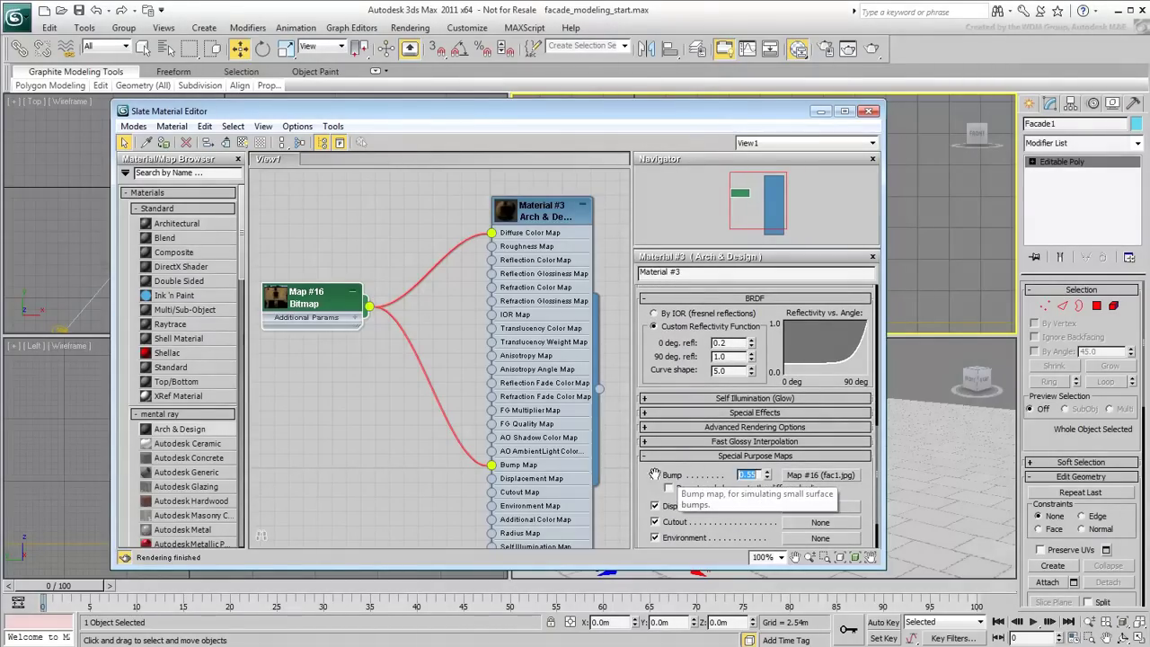
- Assign the material to Facade1 and show its map in the viewports
{"action": "left_click_drag", "start_coordinate": [616, 119], "coordinate": [364, 117]}
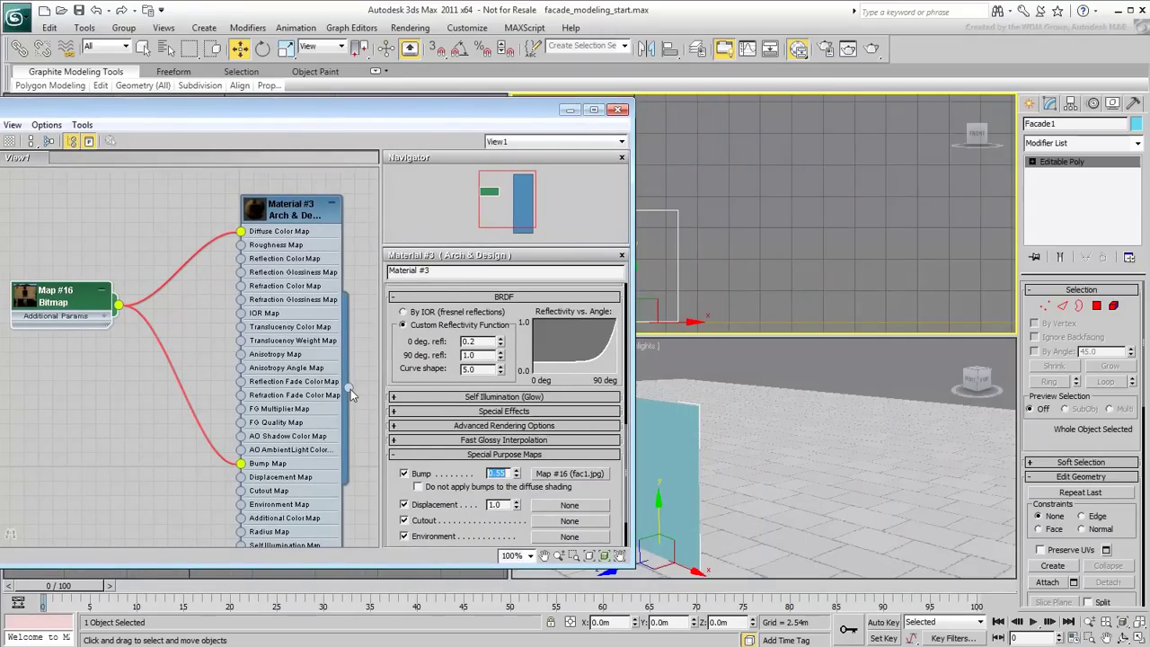
{"action": "left_click_drag", "start_coordinate": [350, 389], "coordinate": [679, 455]}
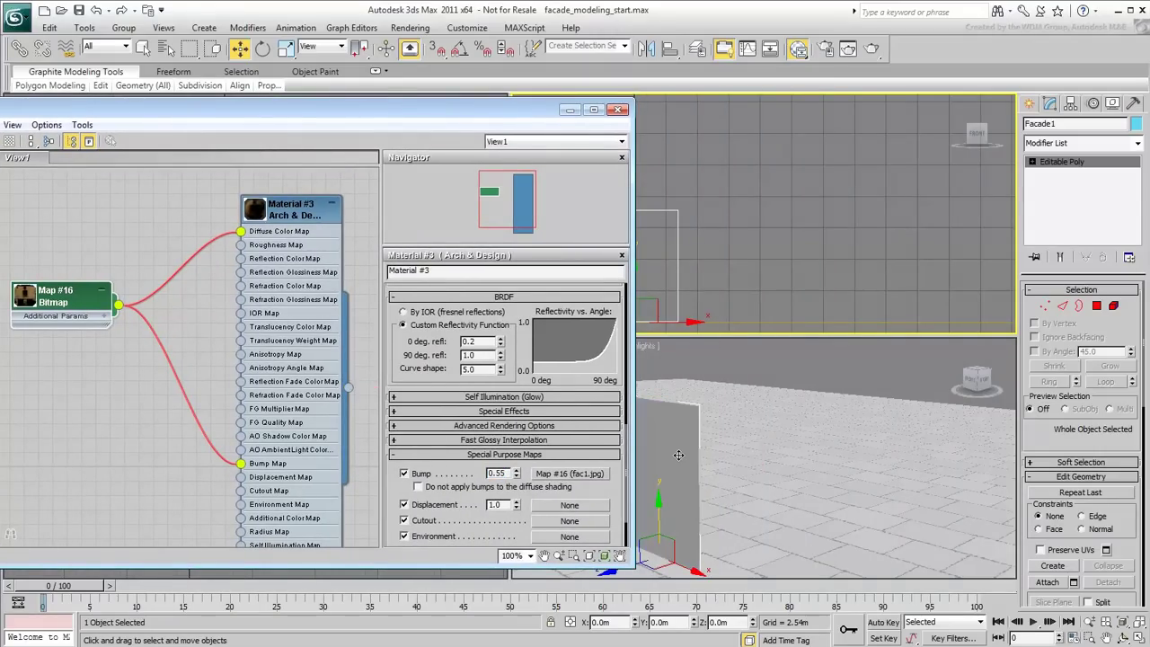
{"action": "left_click_drag", "start_coordinate": [349, 115], "coordinate": [597, 119]}
{"action": "left_click", "coordinate": [244, 142]}
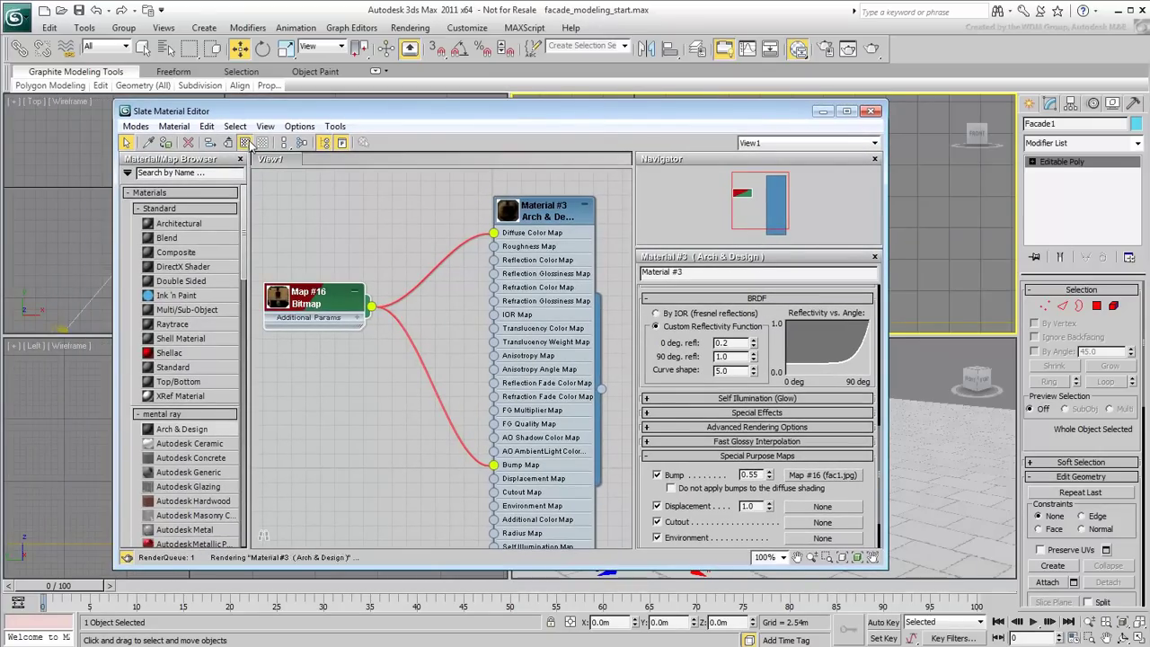
- Shade the Front view with edged faces and add edged faces to Perspective
{"action": "left_click", "coordinate": [871, 112]}
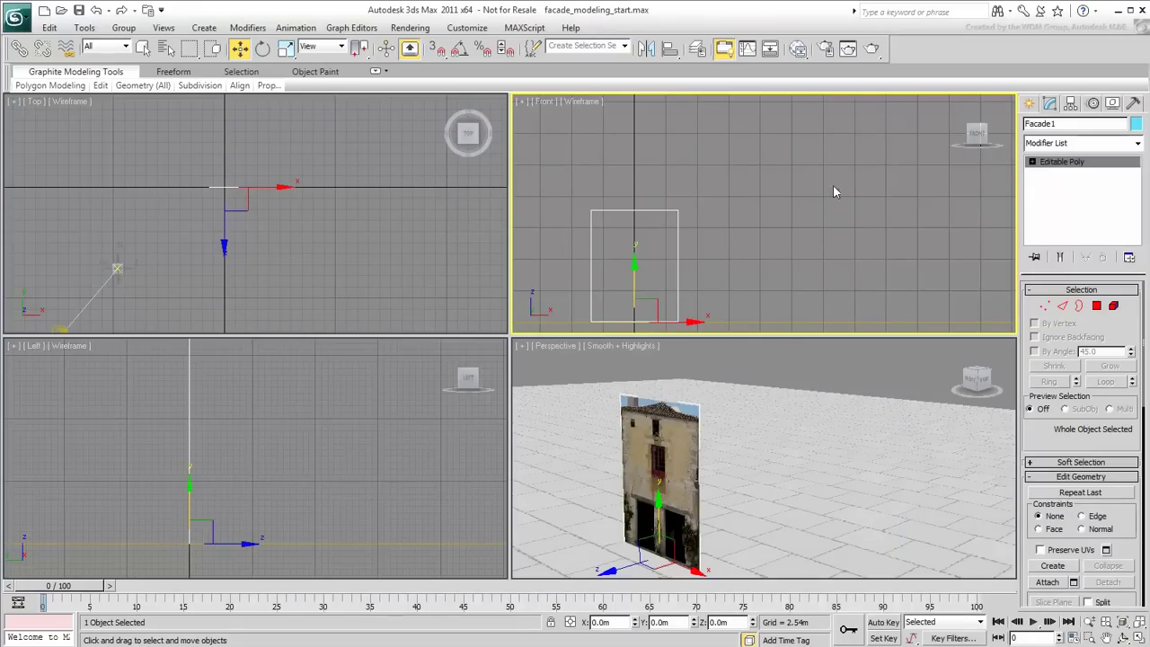
{"action": "key", "text": "F3"}
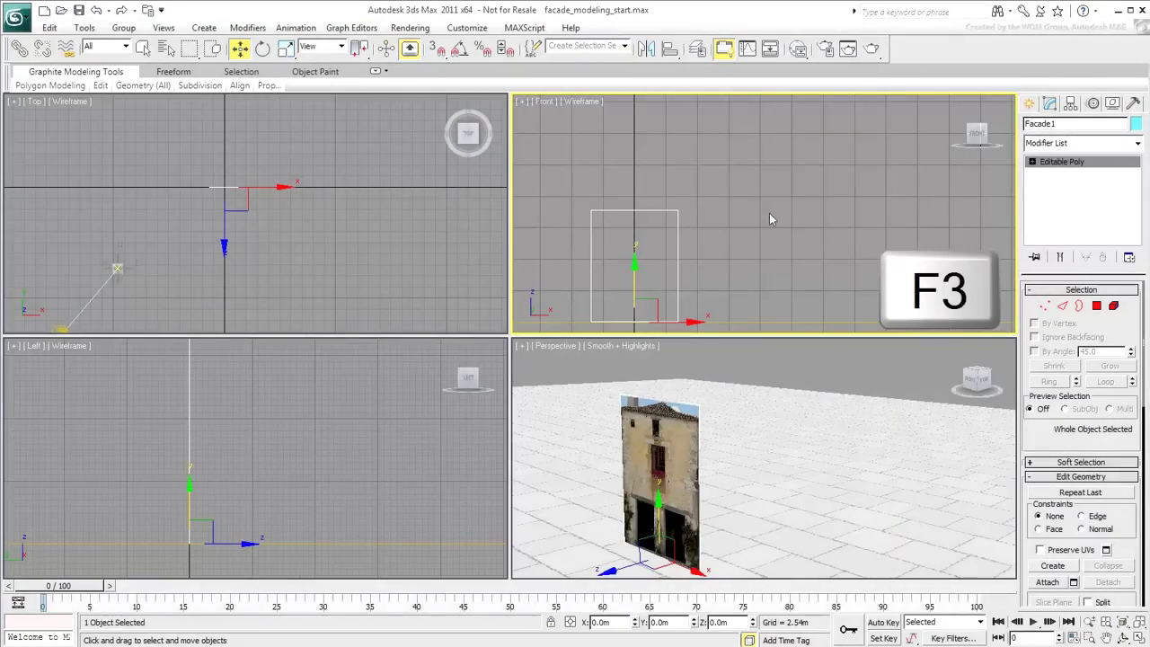
{"action": "key", "text": "F4"}
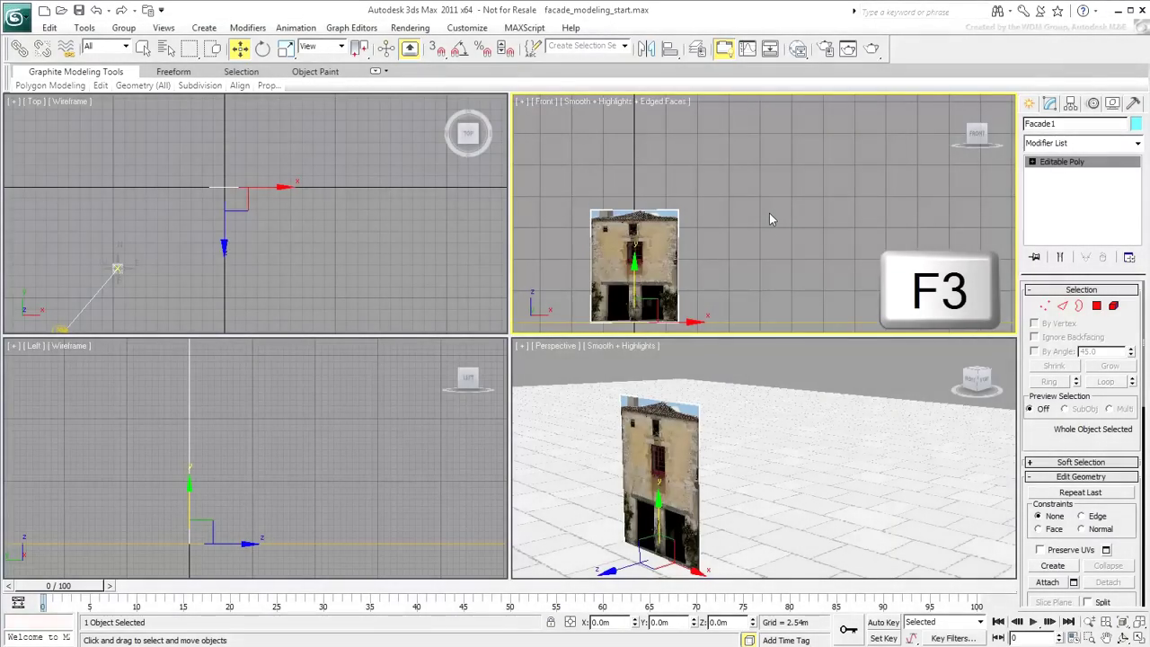
{"action": "right_click", "coordinate": [769, 391]}
{"action": "key", "text": "F4"}
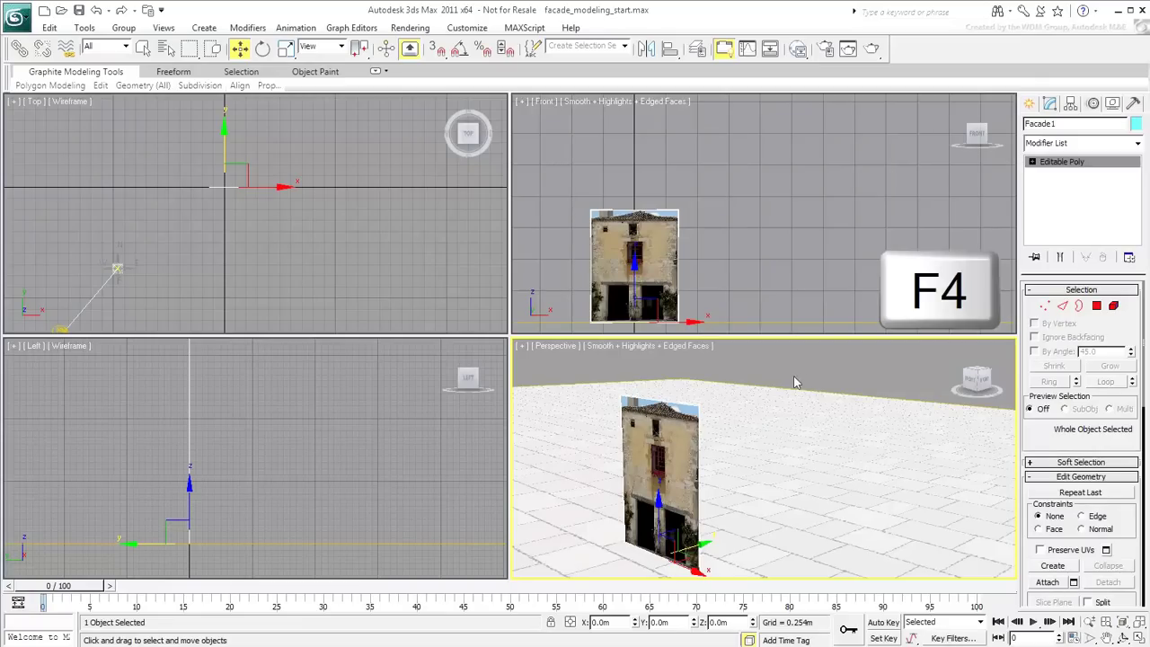
- Maximize the Front view, center the facade, and expand the Graphite Modeling Tools
{"action": "right_click", "coordinate": [767, 272]}
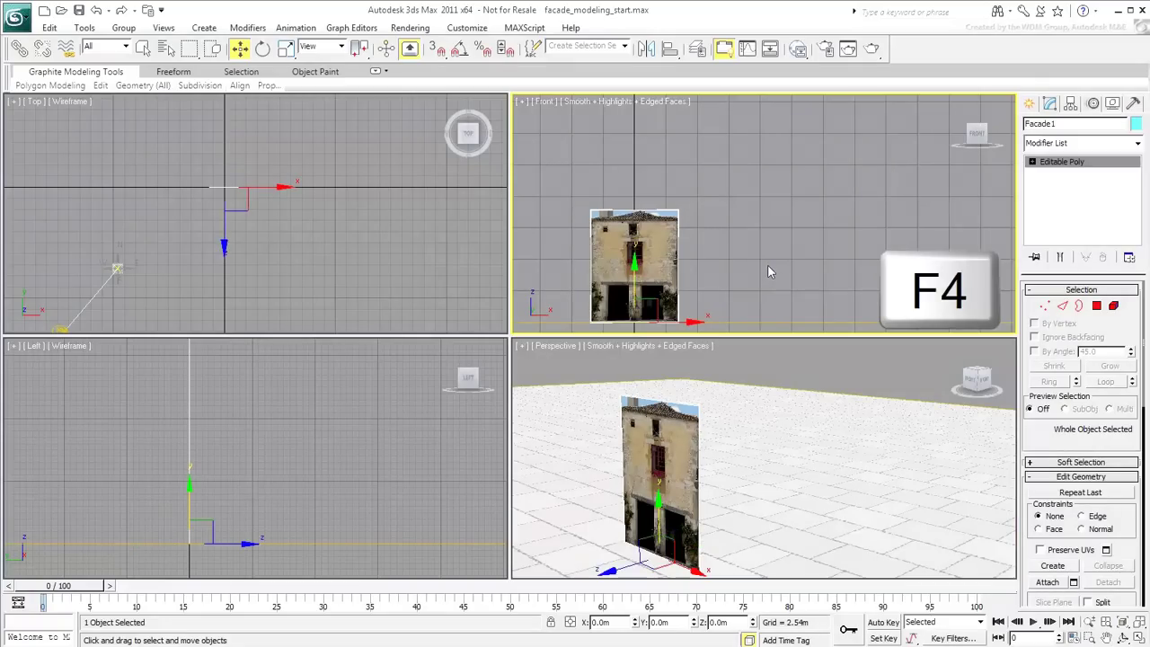
{"action": "key", "text": "alt+w"}
{"action": "middle_click_drag", "start_coordinate": [350, 390], "coordinate": [596, 315]}
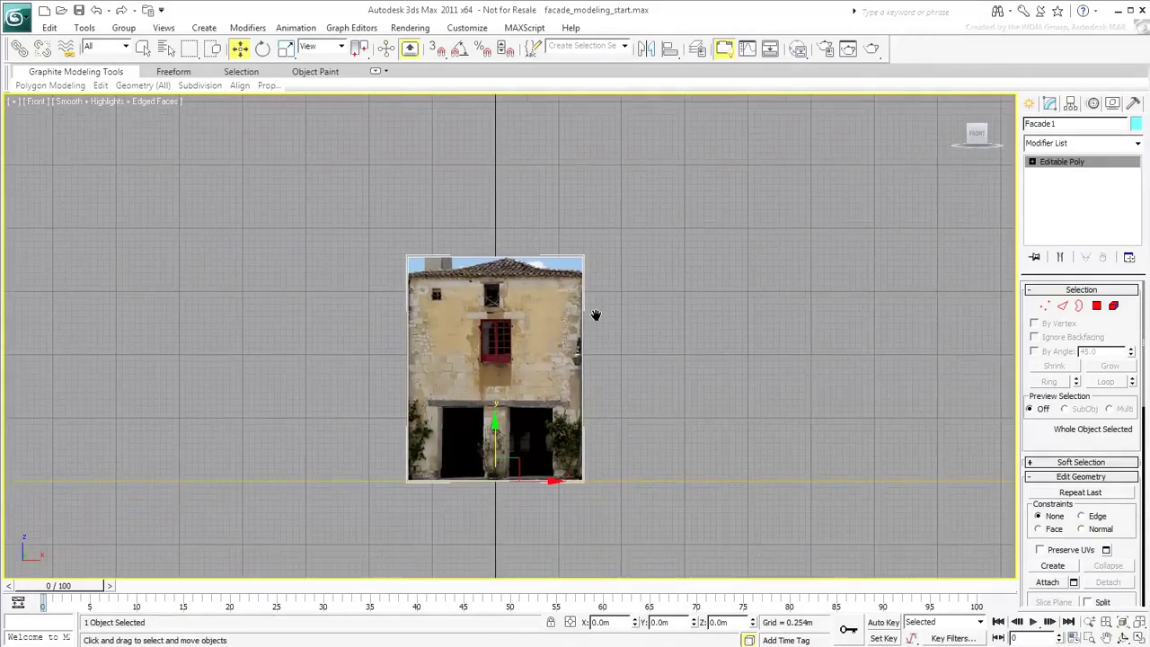
{"action": "left_click", "coordinate": [375, 71]}
- Select Facade1's top edge in Edge mode and try moving it down
{"action": "scroll", "coordinate": [615, 334], "scroll_direction": "up", "scroll_amount": 3}
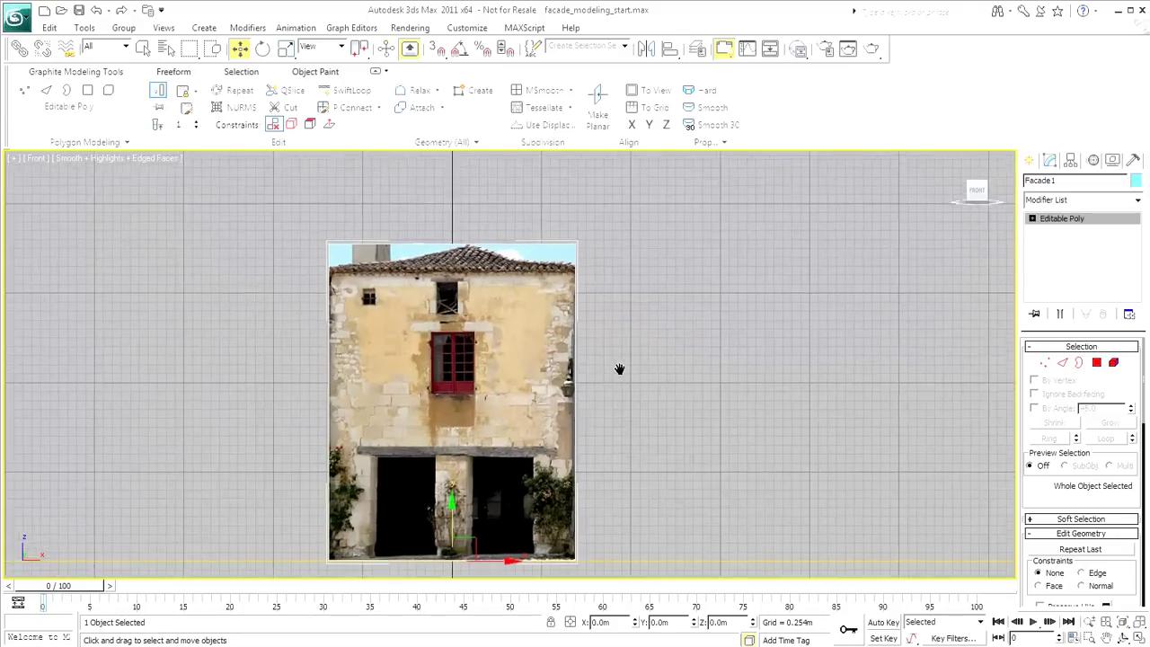
{"action": "middle_click_drag", "start_coordinate": [619, 367], "coordinate": [652, 354]}
{"action": "left_click", "coordinate": [46, 90]}
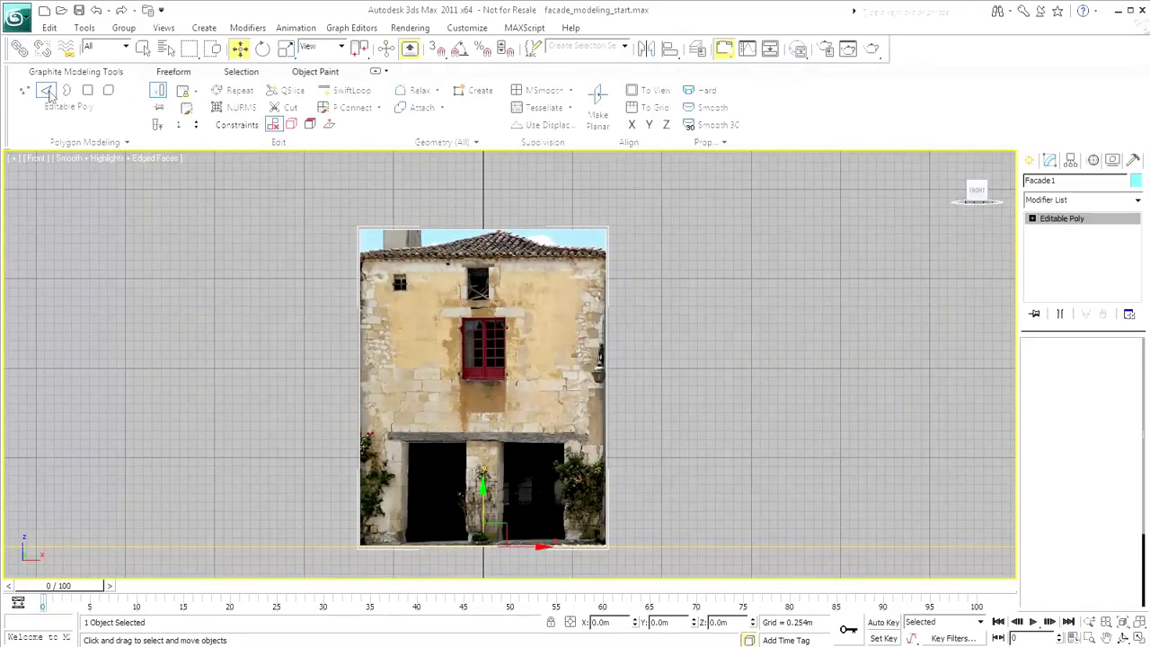
{"action": "left_click", "coordinate": [461, 231]}
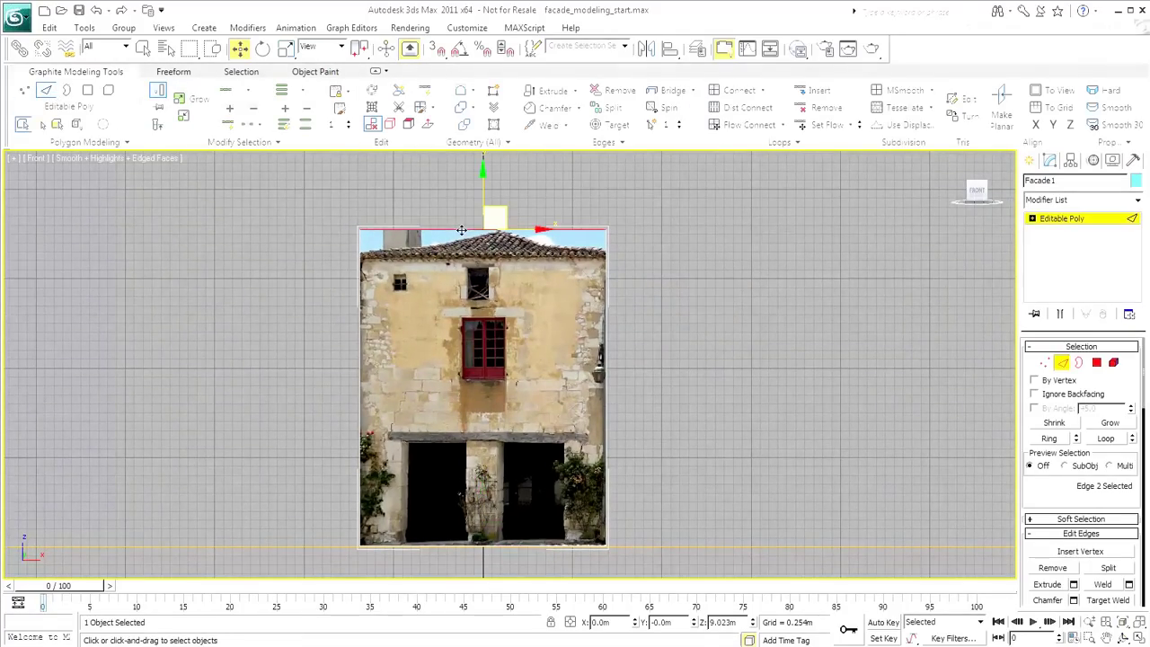
{"action": "left_click_drag", "start_coordinate": [481, 183], "coordinate": [485, 227]}
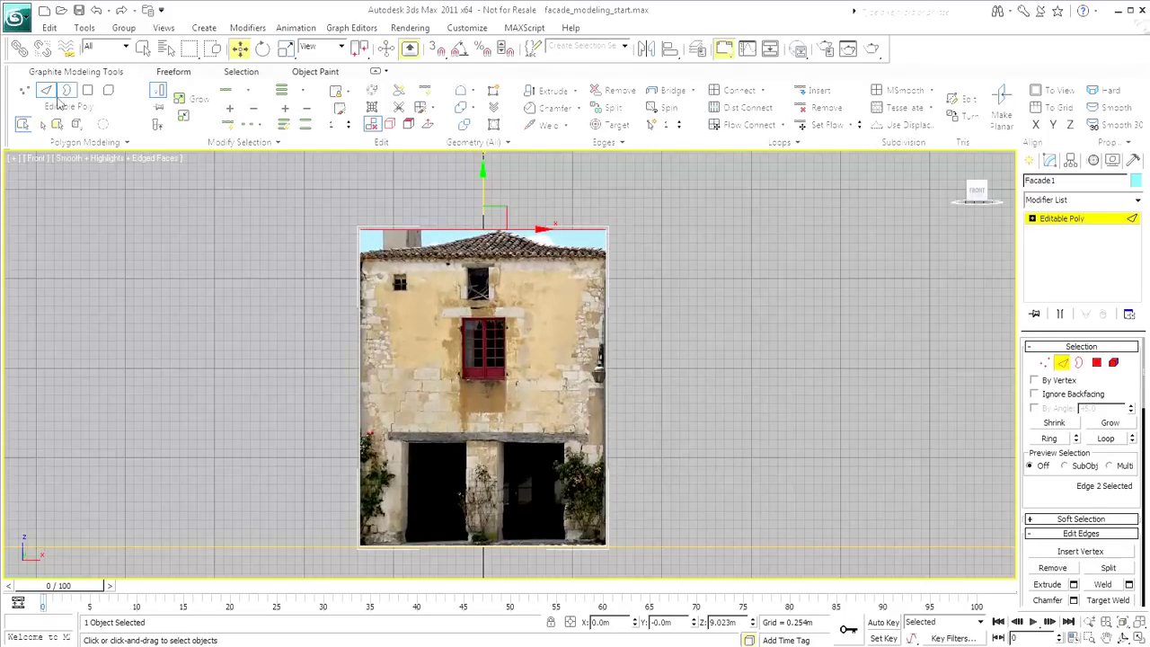
{"action": "left_click", "coordinate": [45, 90]}
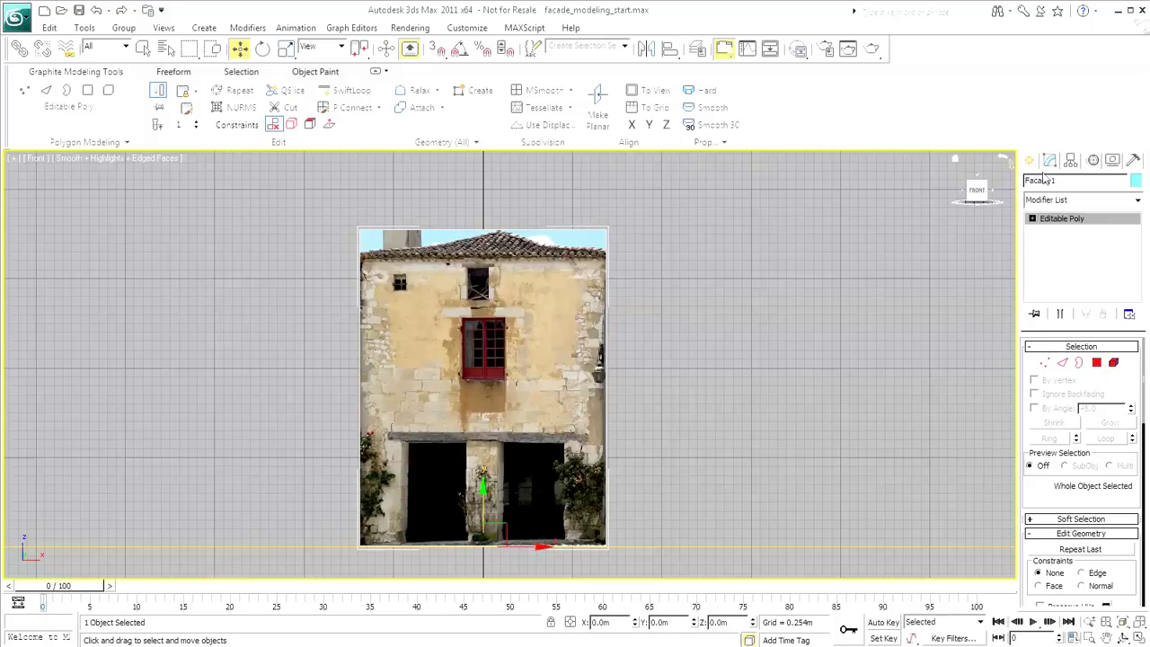
- Add a UVW Mapping modifier to Facade1
{"action": "left_click", "coordinate": [1138, 199]}
{"action": "left_click_drag", "start_coordinate": [1139, 240], "coordinate": [1142, 614]}
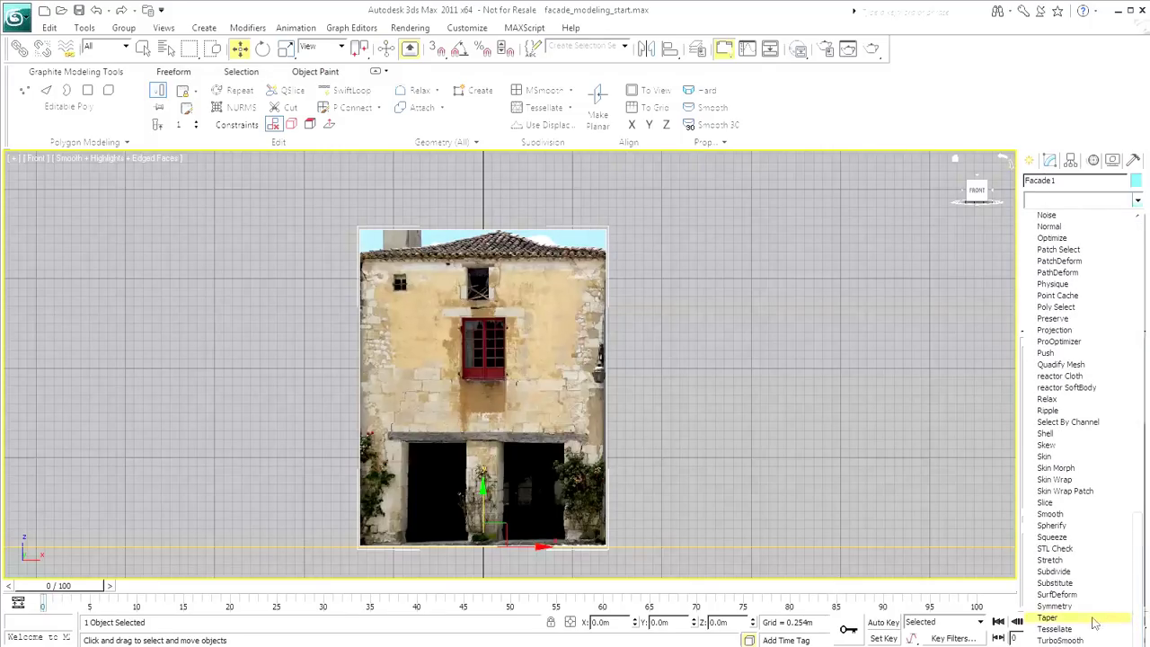
{"action": "left_click", "coordinate": [1060, 646]}
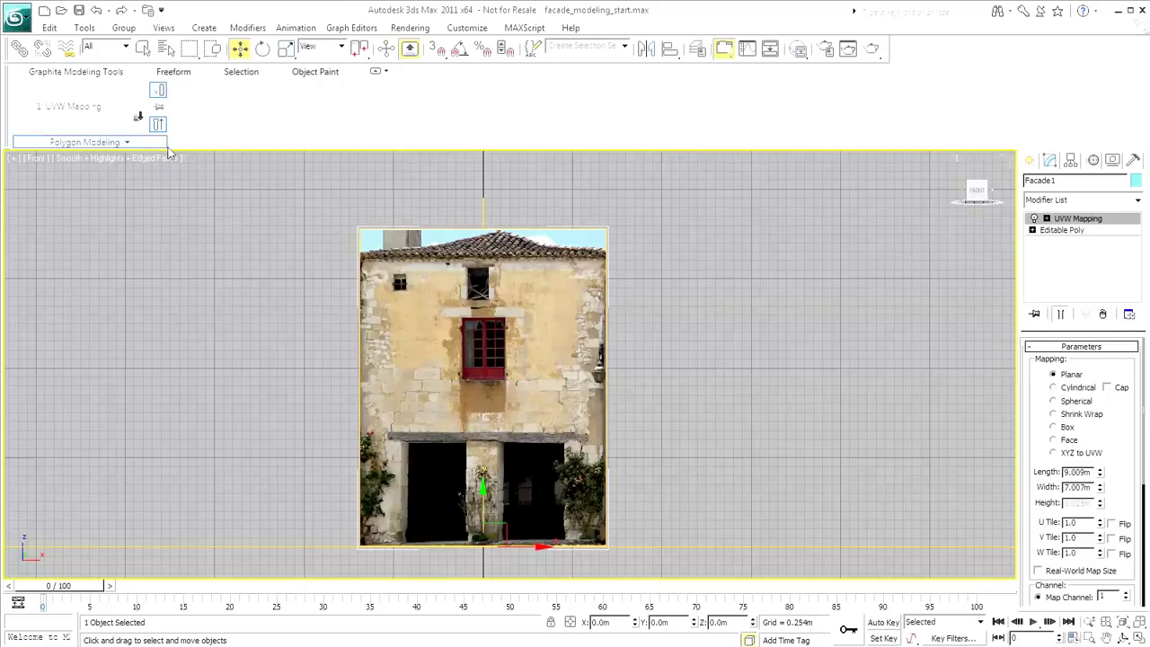
- On Editable Poly with Show End Result on, lower the top edge in Edge mode
{"action": "left_click", "coordinate": [138, 118]}
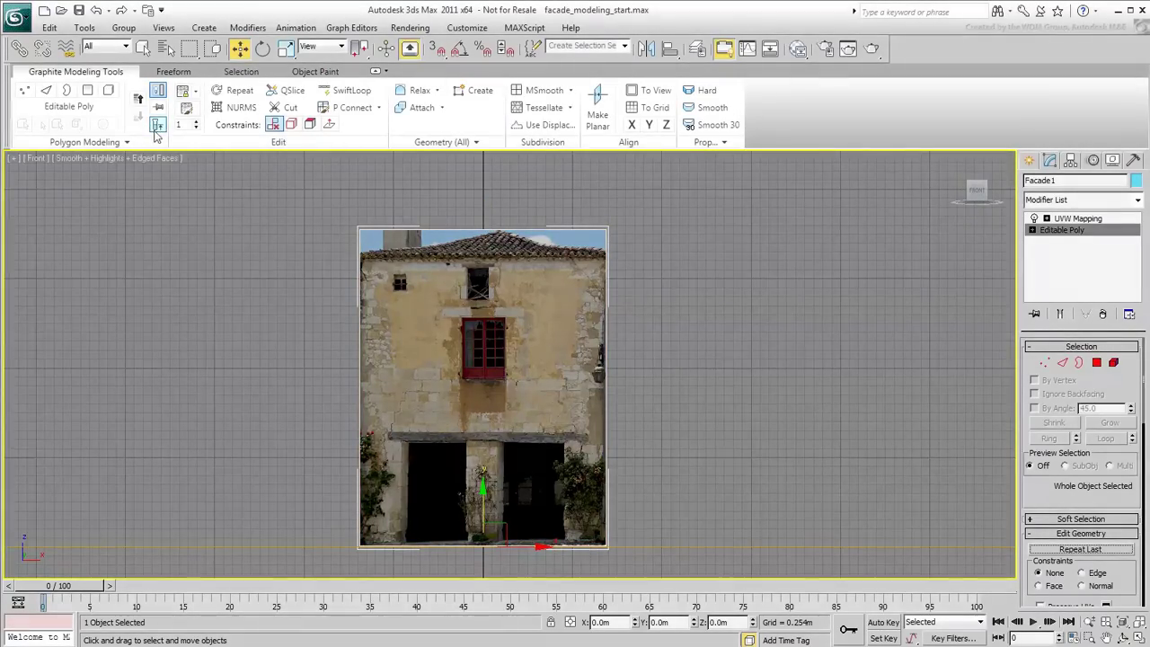
{"action": "left_click", "coordinate": [157, 125]}
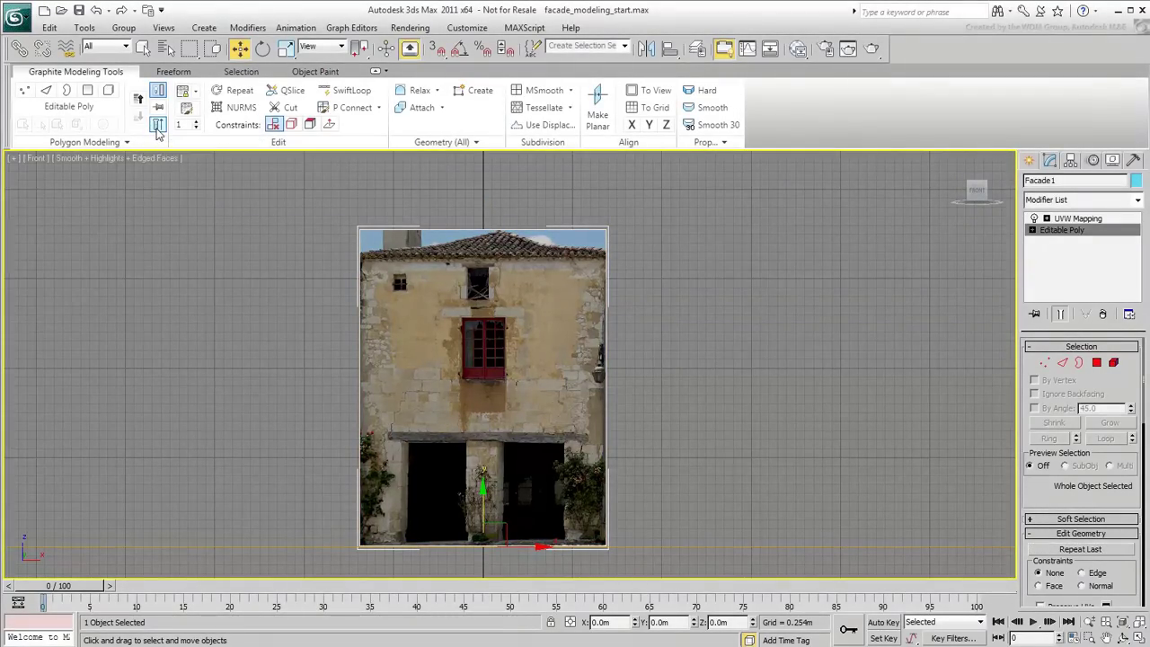
{"action": "left_click", "coordinate": [46, 90]}
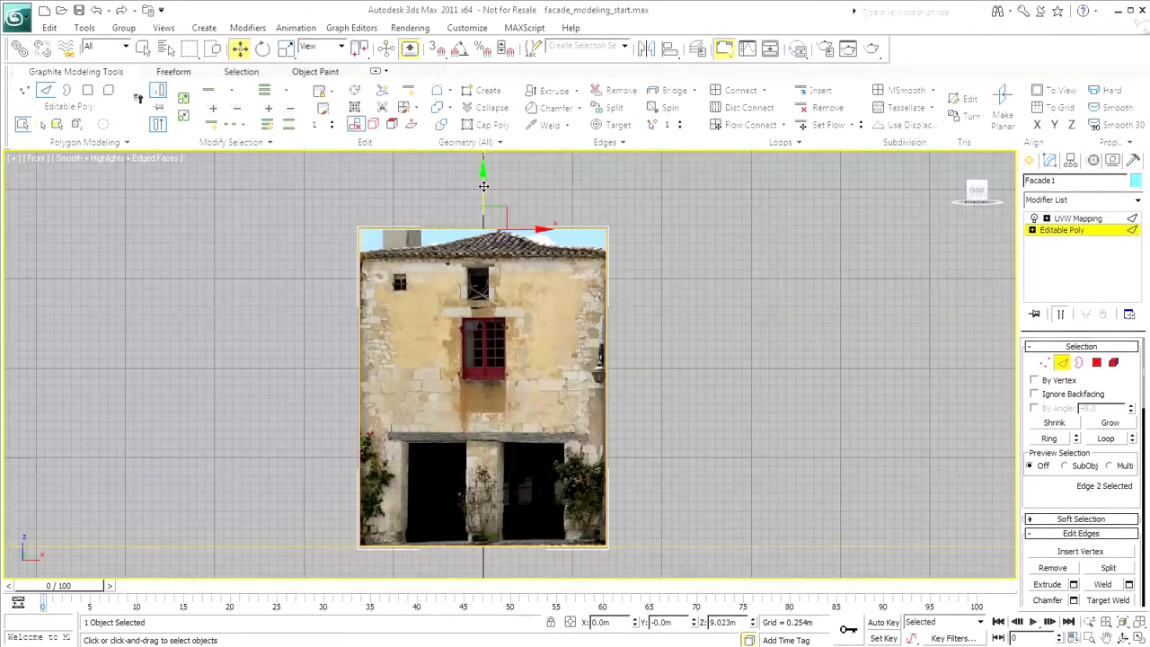
{"action": "mouse_move", "coordinate": [483, 186]}
{"action": "left_mouse_down"}
{"action": "mouse_move", "coordinate": [481, 296]}
{"action": "mouse_move", "coordinate": [478, 173]}
{"action": "mouse_move", "coordinate": [480, 205]}
{"action": "mouse_move", "coordinate": [482, 186]}
{"action": "left_mouse_up"}
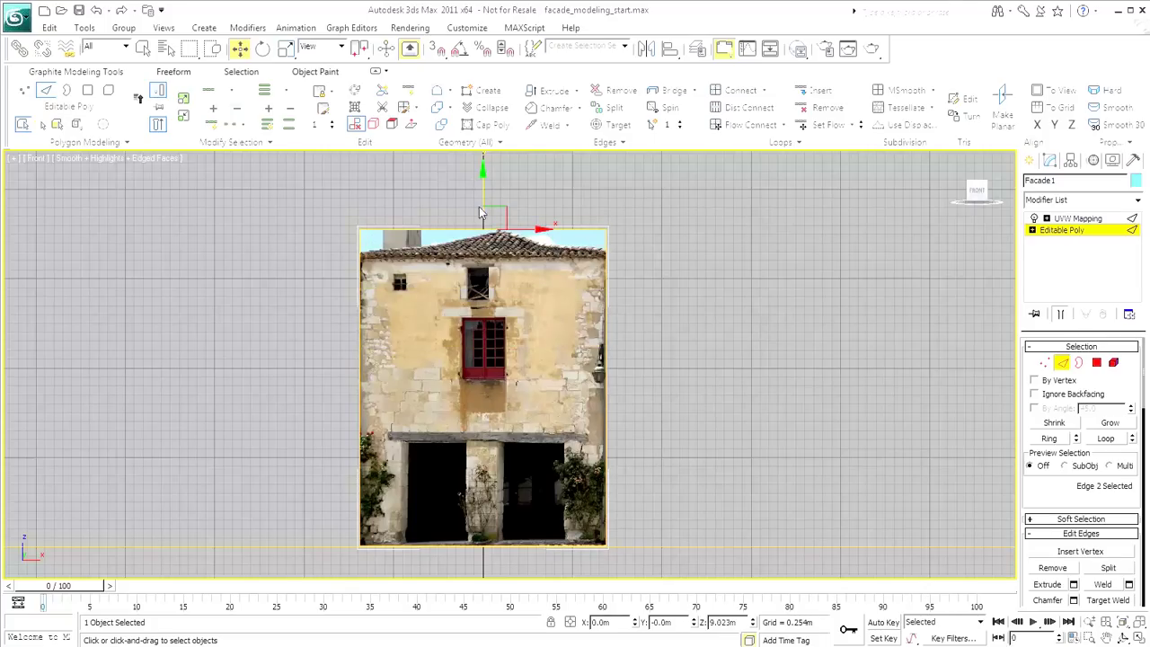
- Try a corner vertex drag and a polygon Inset, cancel, deselect, and exit Polygon mode
{"action": "left_click", "coordinate": [24, 90]}
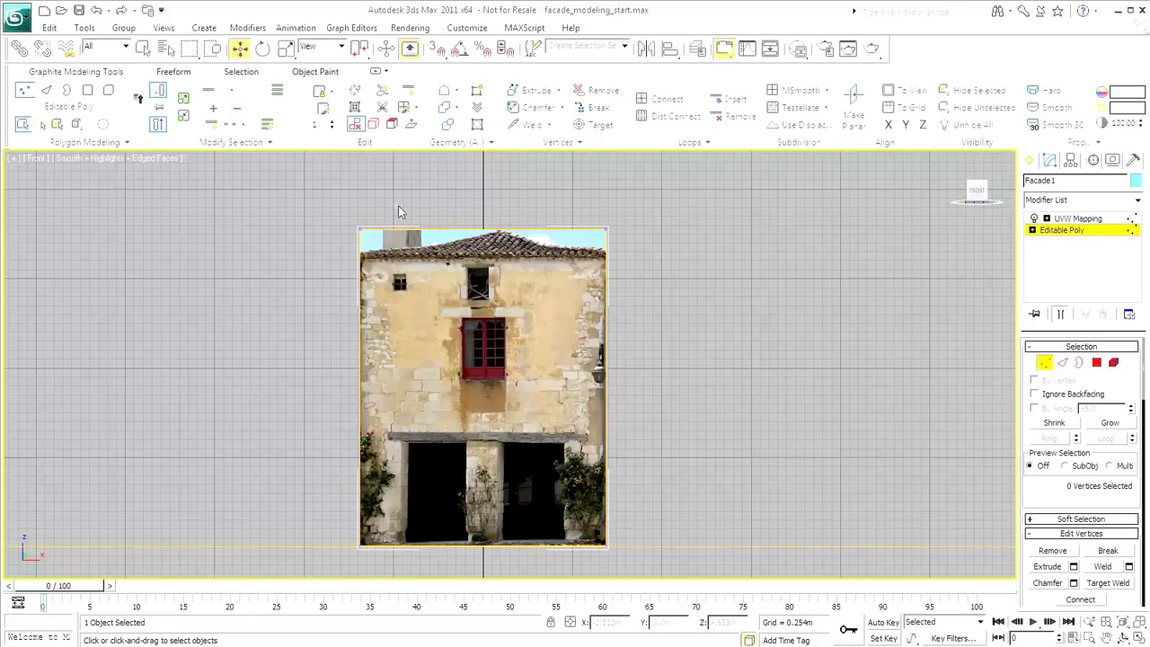
{"action": "mouse_move", "coordinate": [371, 218]}
{"action": "left_mouse_down"}
{"action": "mouse_move", "coordinate": [459, 349]}
{"action": "mouse_move", "coordinate": [411, 216]}
{"action": "mouse_move", "coordinate": [381, 211]}
{"action": "left_mouse_up"}
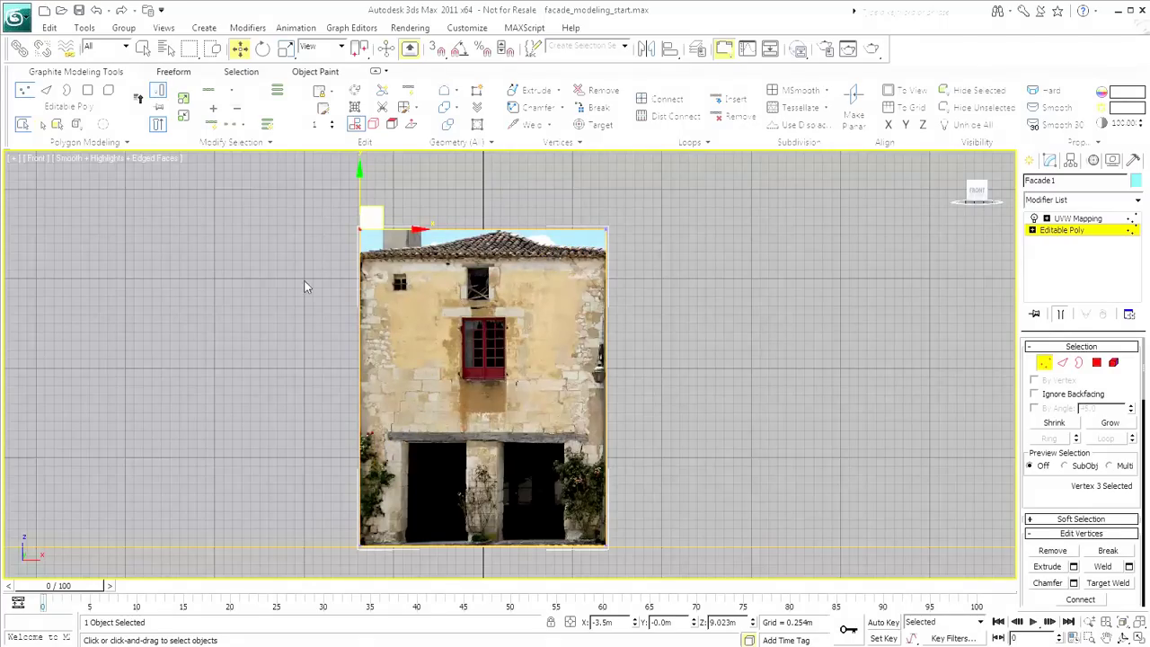
{"action": "left_click", "coordinate": [87, 90]}
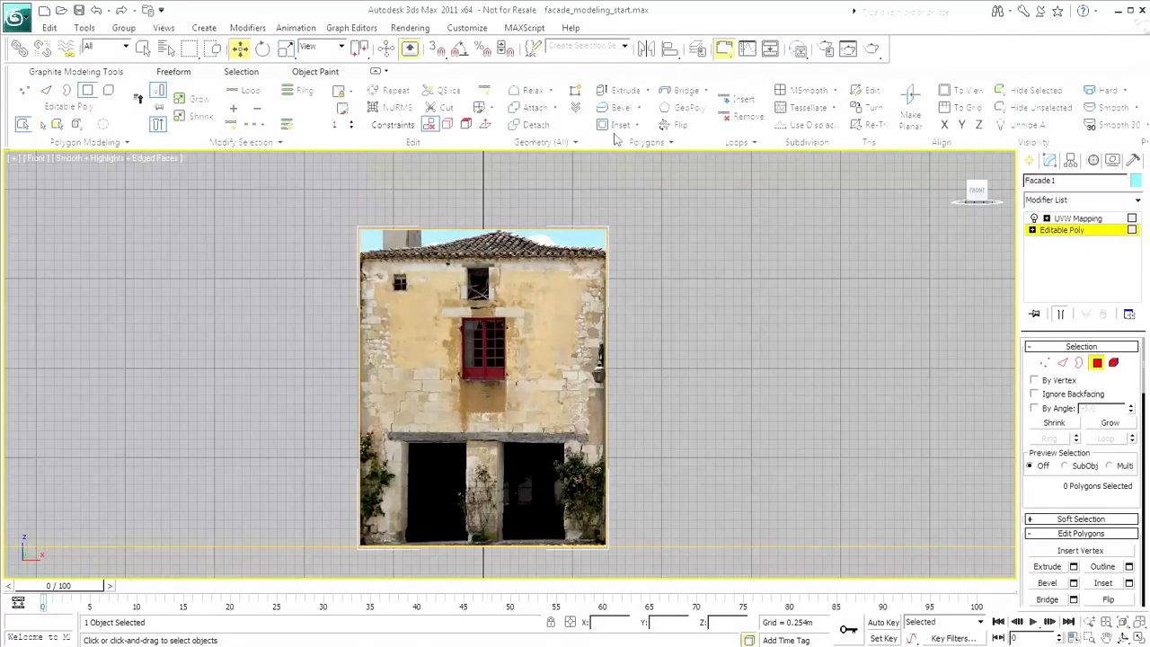
{"action": "left_click", "coordinate": [621, 124]}
{"action": "left_click", "coordinate": [532, 290]}
{"action": "left_click_drag", "start_coordinate": [532, 291], "coordinate": [529, 343]}
{"action": "right_click", "coordinate": [529, 343]}
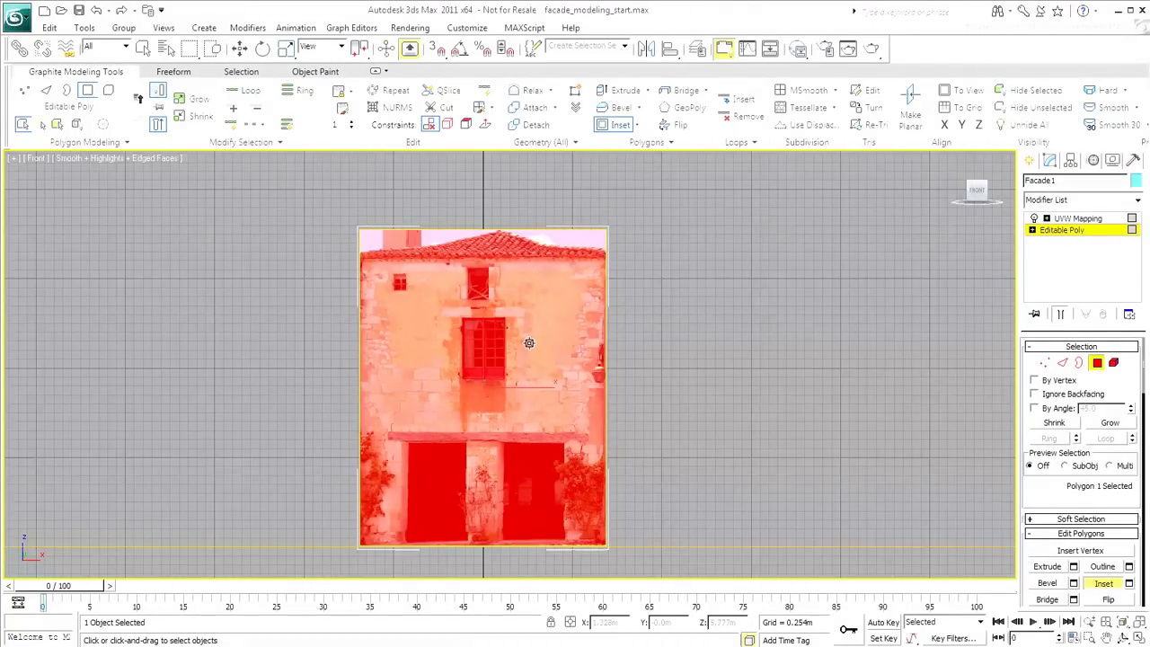
{"action": "left_click", "coordinate": [653, 339]}
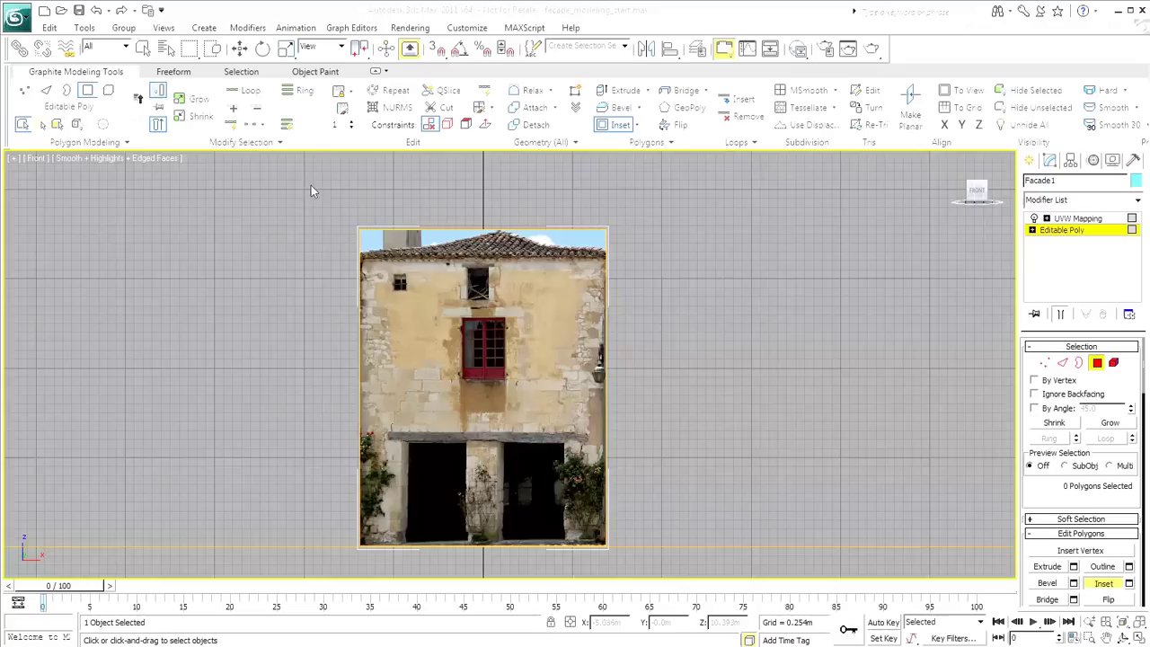
{"action": "left_click", "coordinate": [107, 90]}
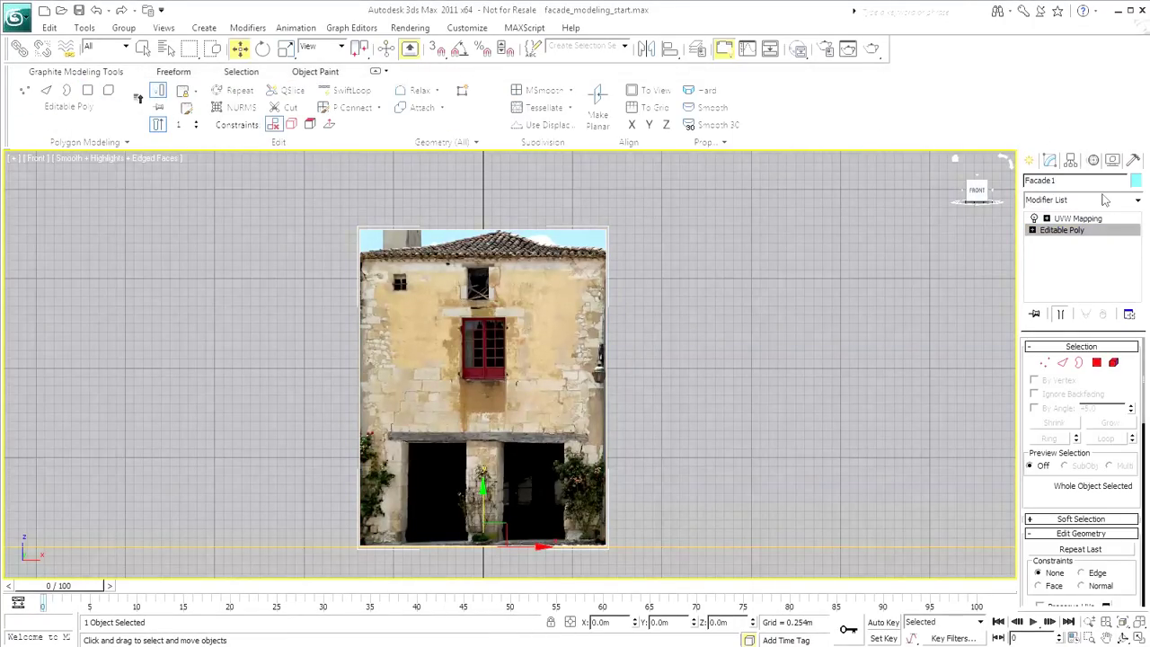
- Insert a Poly Select modifier from the Modifier List
{"action": "left_click", "coordinate": [1105, 199]}
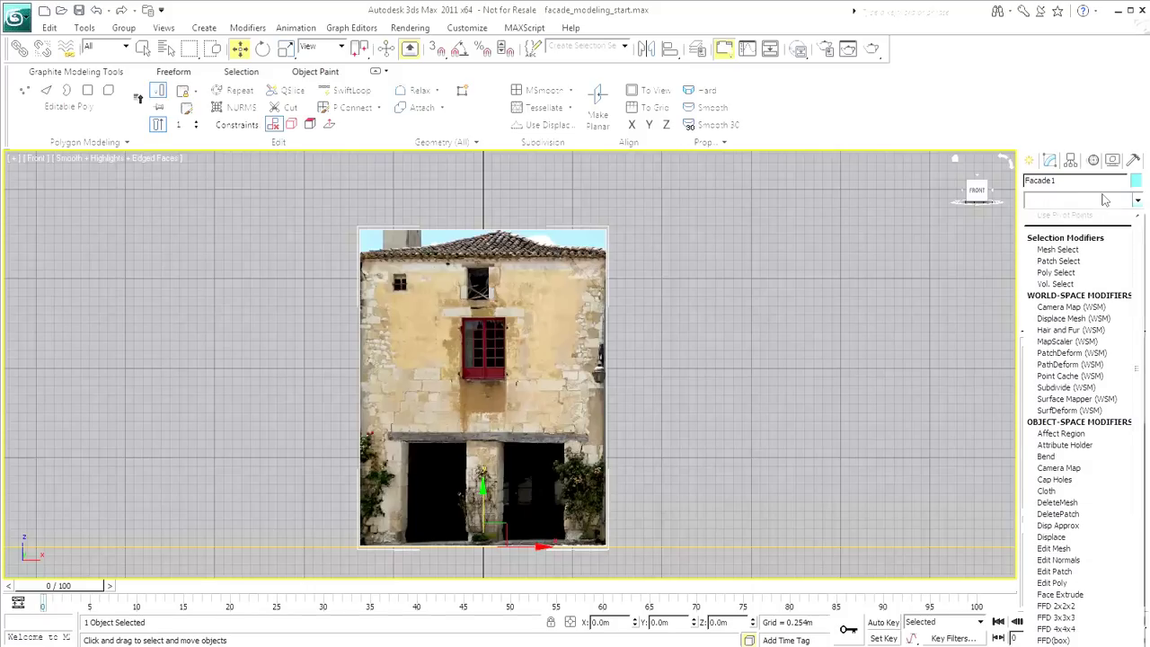
{"action": "left_click", "coordinate": [1070, 275]}
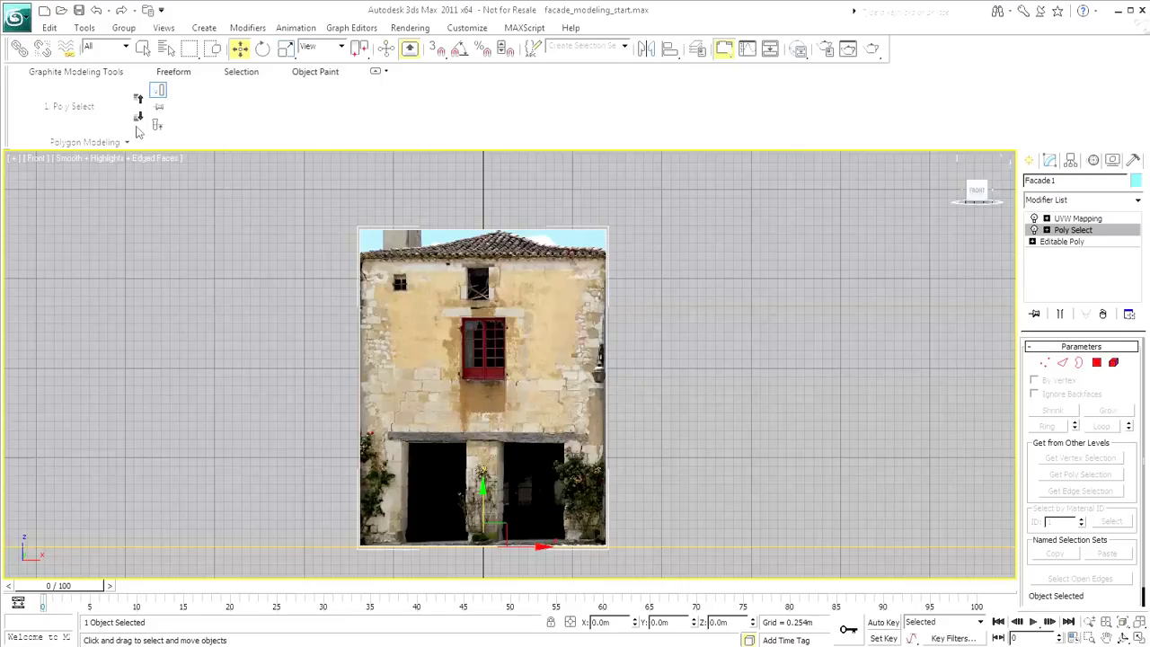
- At Editable Poly polygon level, drag an Inset on the facade polygon
{"action": "left_click", "coordinate": [139, 116]}
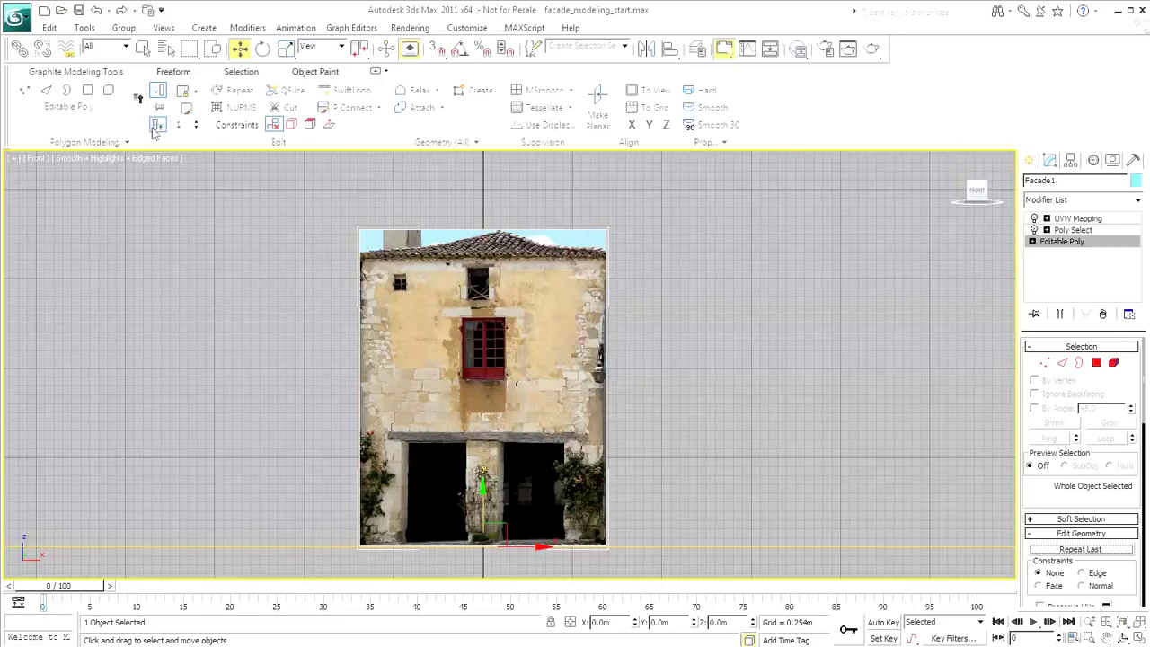
{"action": "left_click", "coordinate": [87, 90]}
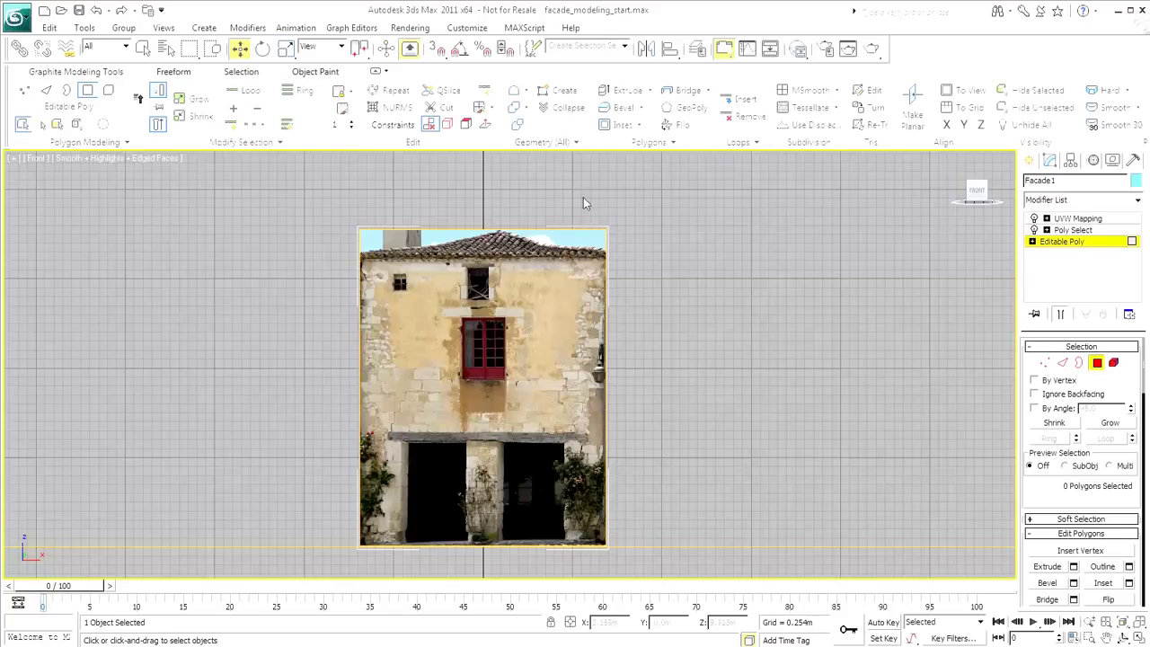
{"action": "left_click", "coordinate": [620, 124]}
{"action": "left_click", "coordinate": [545, 328]}
{"action": "left_click_drag", "start_coordinate": [546, 328], "coordinate": [520, 380]}
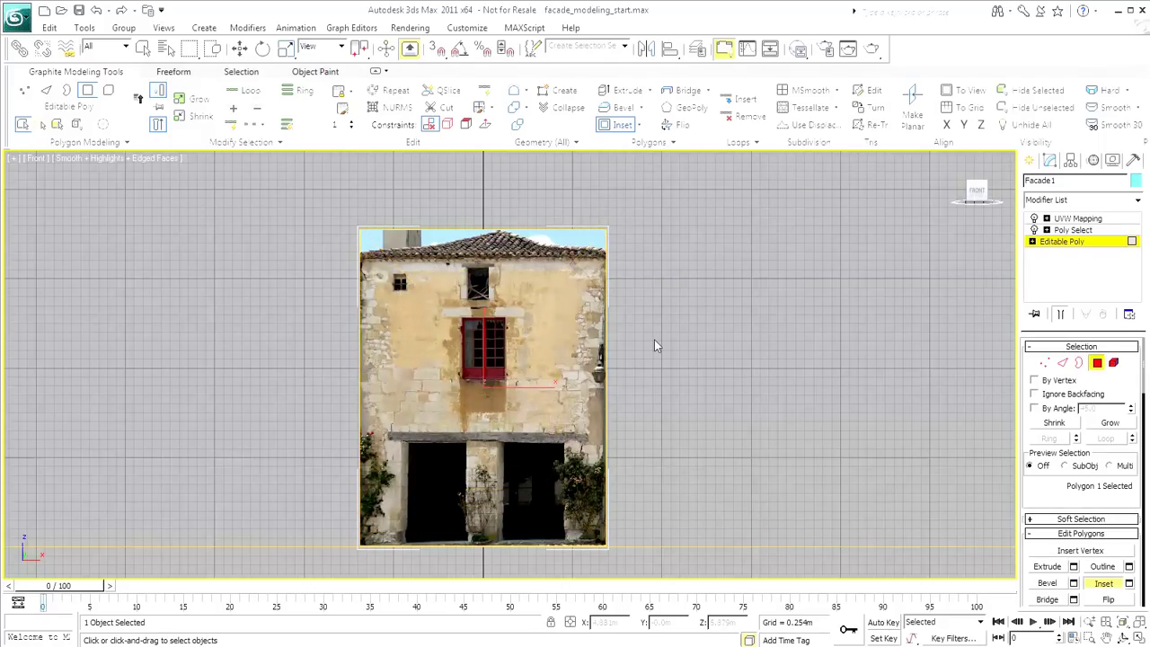
- Scroll the Modify panel down to reveal more polygon options
{"action": "left_click_drag", "start_coordinate": [1038, 484], "coordinate": [1037, 351]}
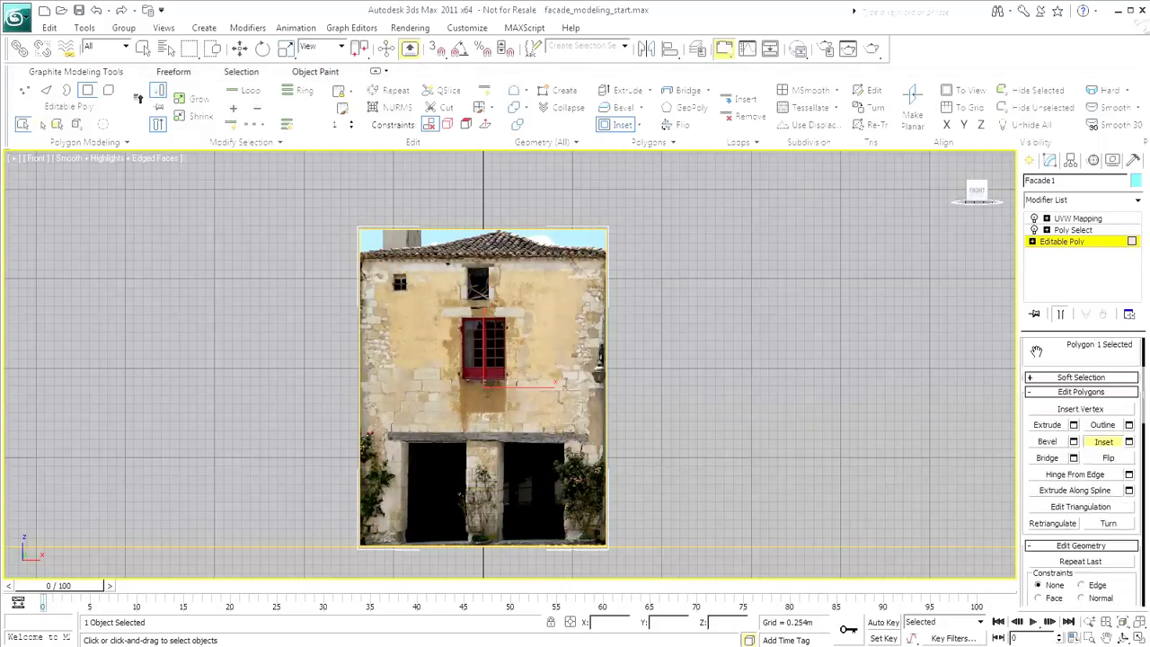
{"action": "left_click_drag", "start_coordinate": [1029, 559], "coordinate": [1025, 411]}
{"action": "left_click_drag", "start_coordinate": [1023, 462], "coordinate": [1019, 378]}
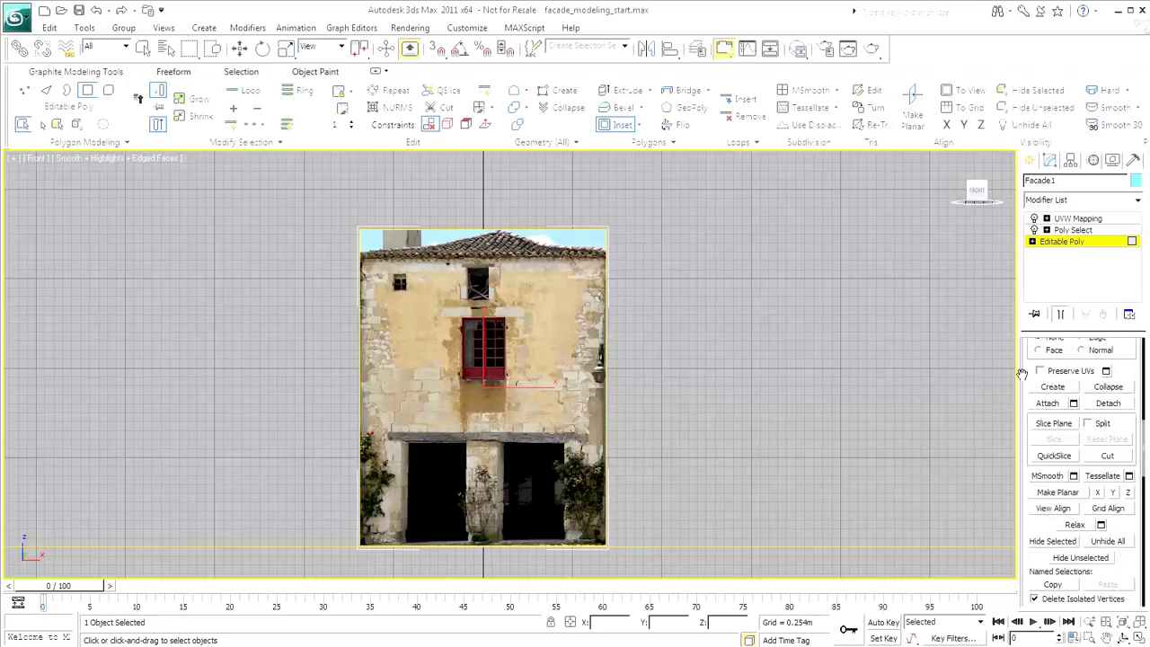
{"action": "left_click_drag", "start_coordinate": [1027, 584], "coordinate": [1022, 199]}
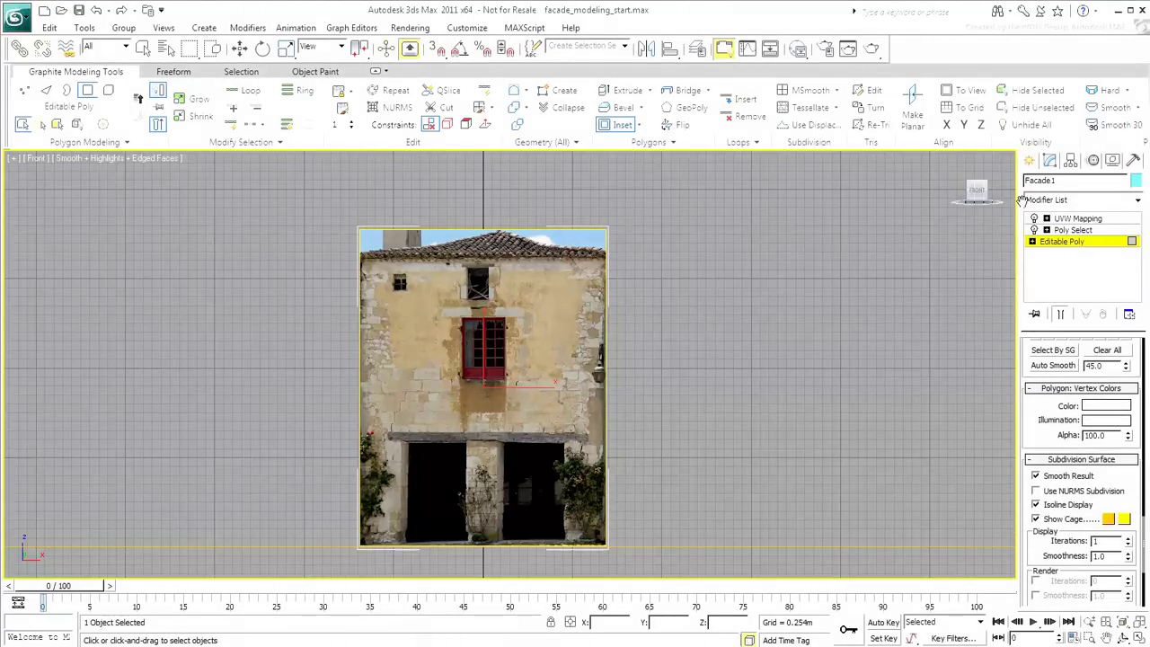
- Set Facade1's first Show Cage colour to white and the second to pure red (255, 0, 0)
{"action": "left_click", "coordinate": [1109, 519]}
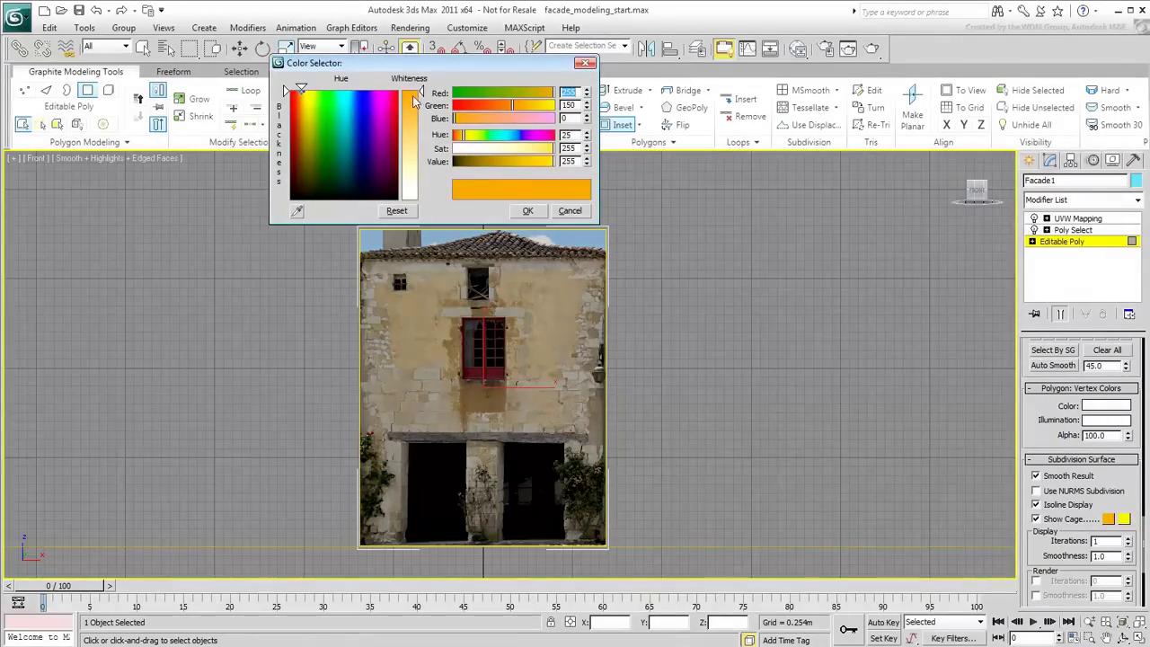
{"action": "left_click_drag", "start_coordinate": [420, 94], "coordinate": [421, 200]}
{"action": "left_click", "coordinate": [528, 211]}
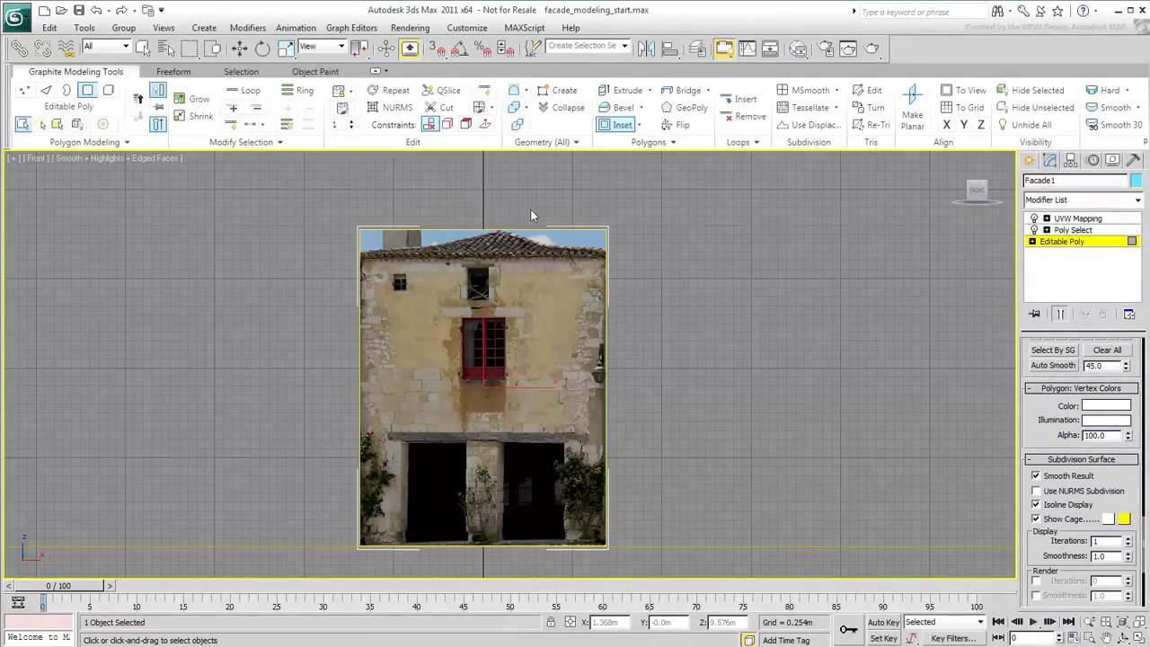
{"action": "left_click", "coordinate": [1124, 520]}
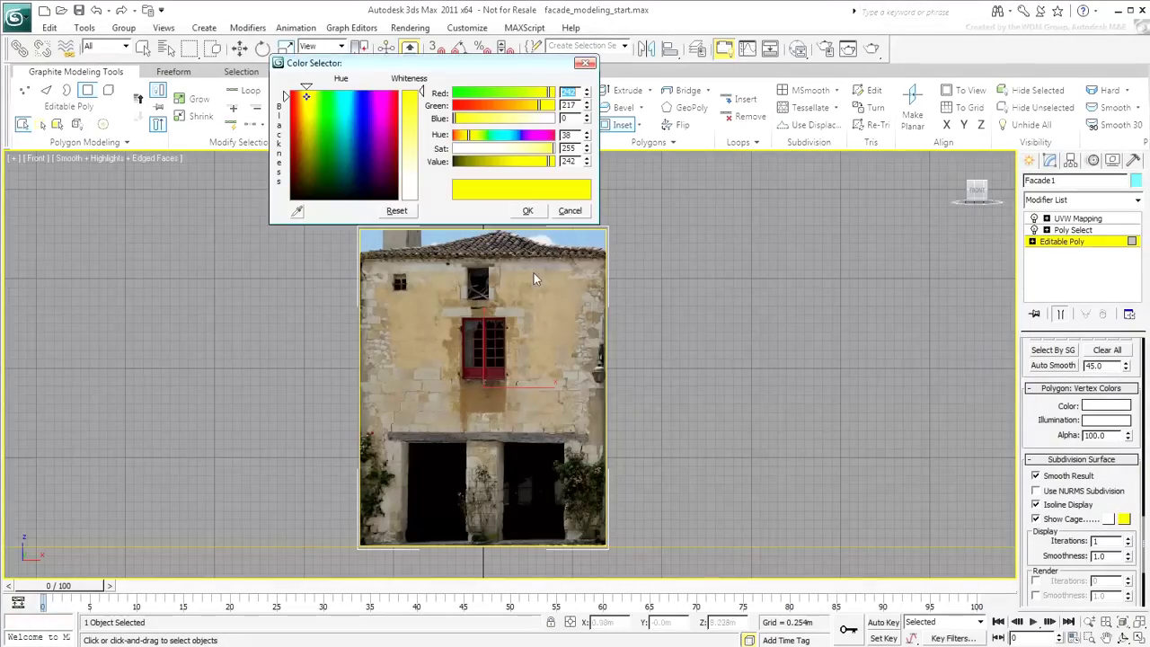
{"action": "left_click", "coordinate": [290, 91]}
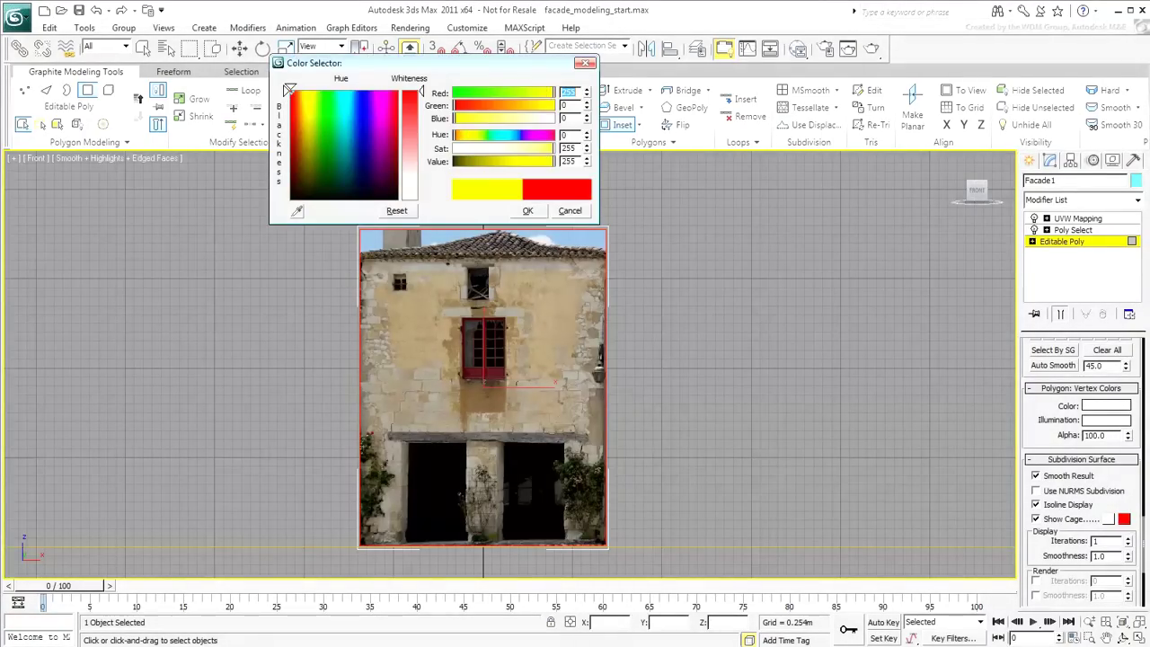
{"action": "left_click", "coordinate": [527, 212]}
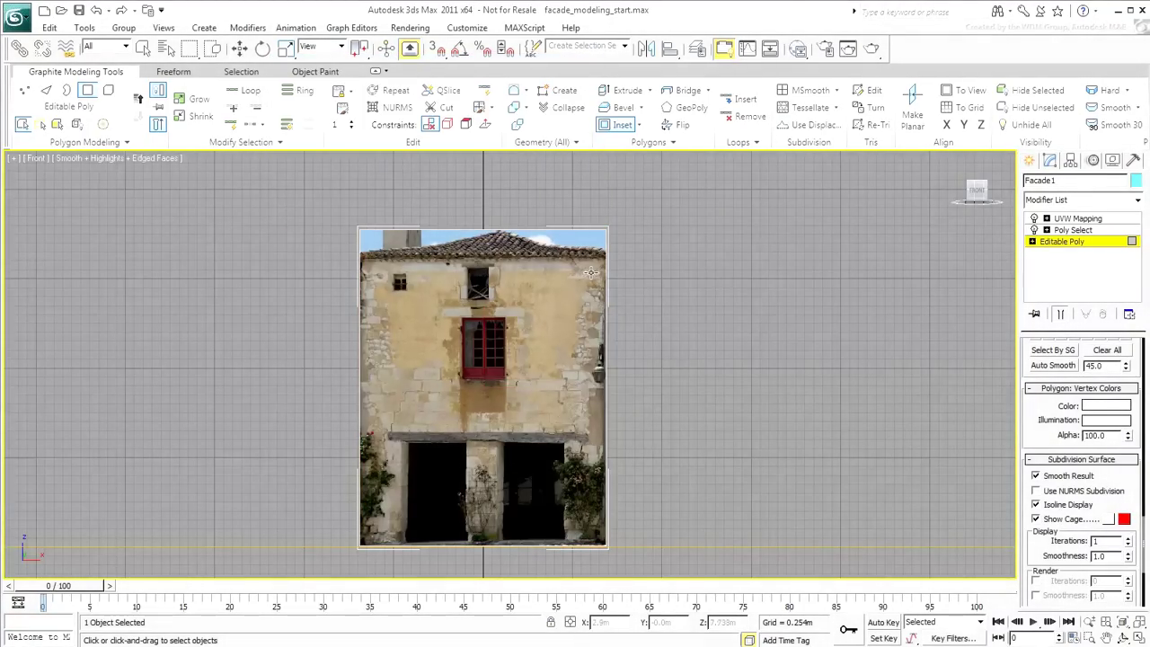
- Preview a cancelled inset to check the red cage, then deselect the facade polygon
{"action": "left_click_drag", "start_coordinate": [573, 279], "coordinate": [547, 305]}
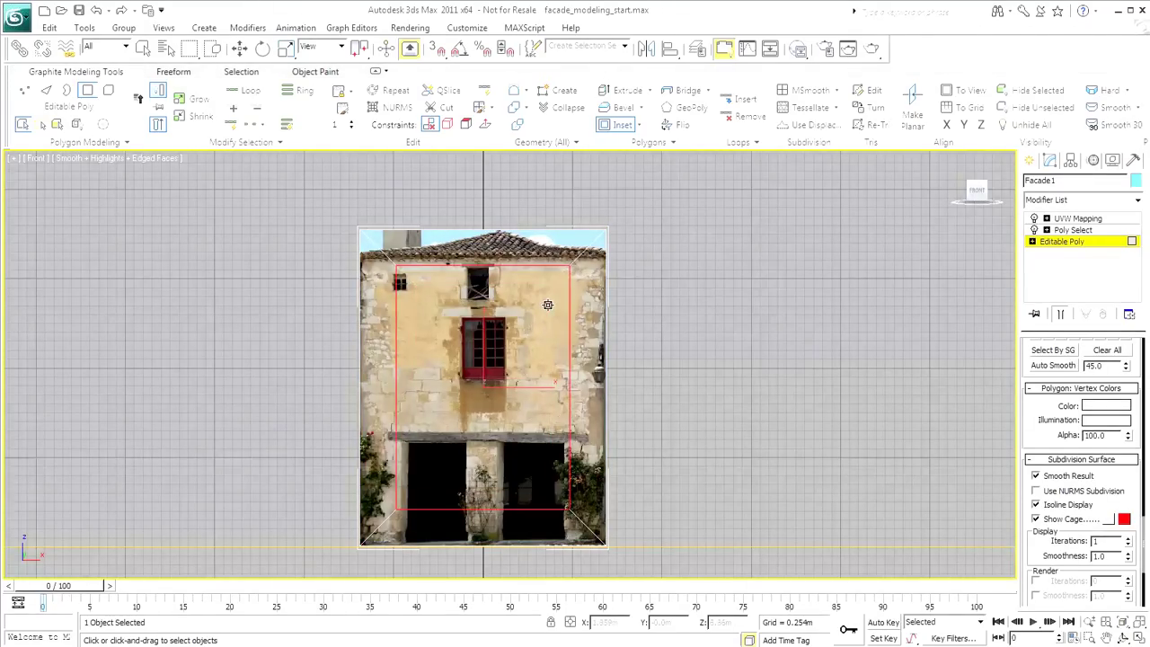
{"action": "right_click", "coordinate": [547, 305]}
{"action": "left_click", "coordinate": [717, 312]}
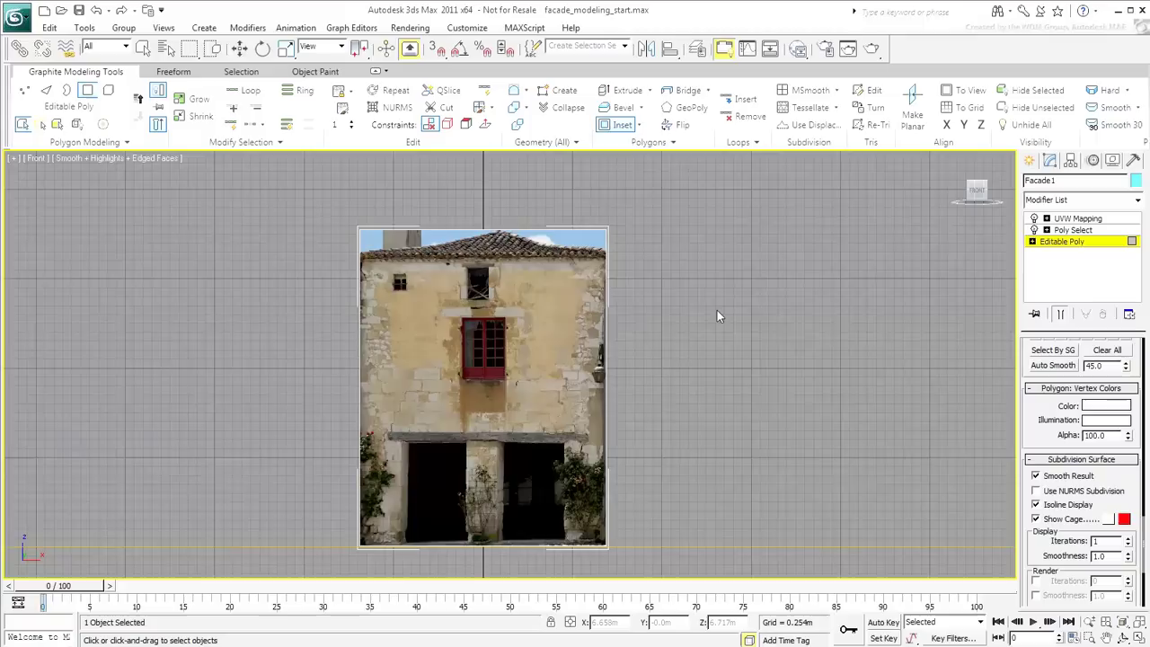